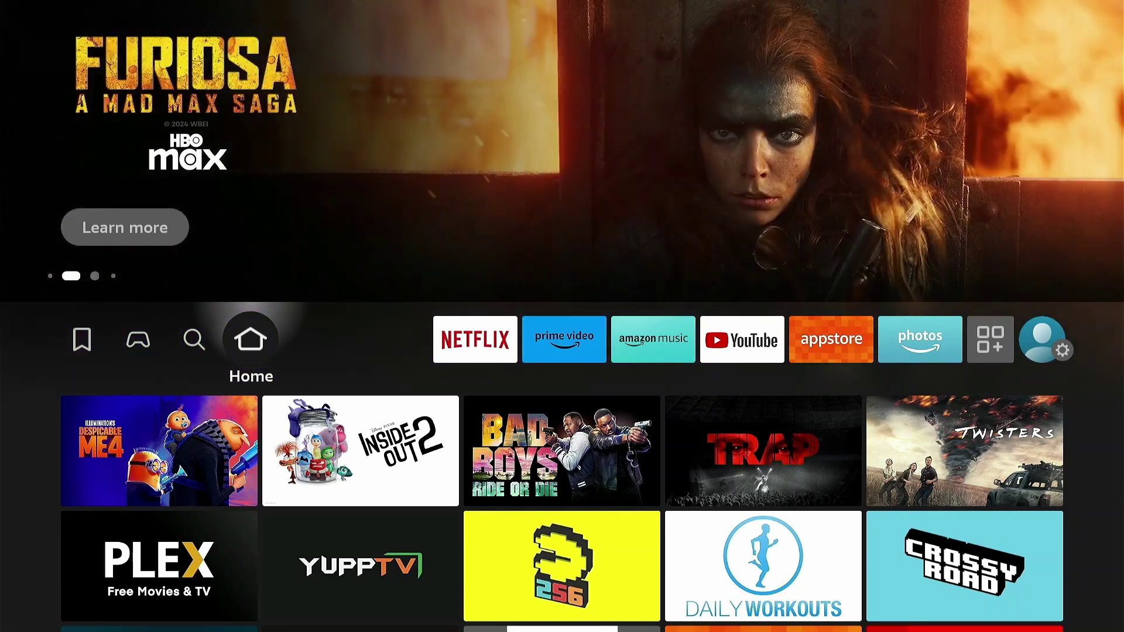
- Navigate from the Fire TV home to the Appstore's Search page
key("Right")
key("Right")
key("Right")
key("Right")
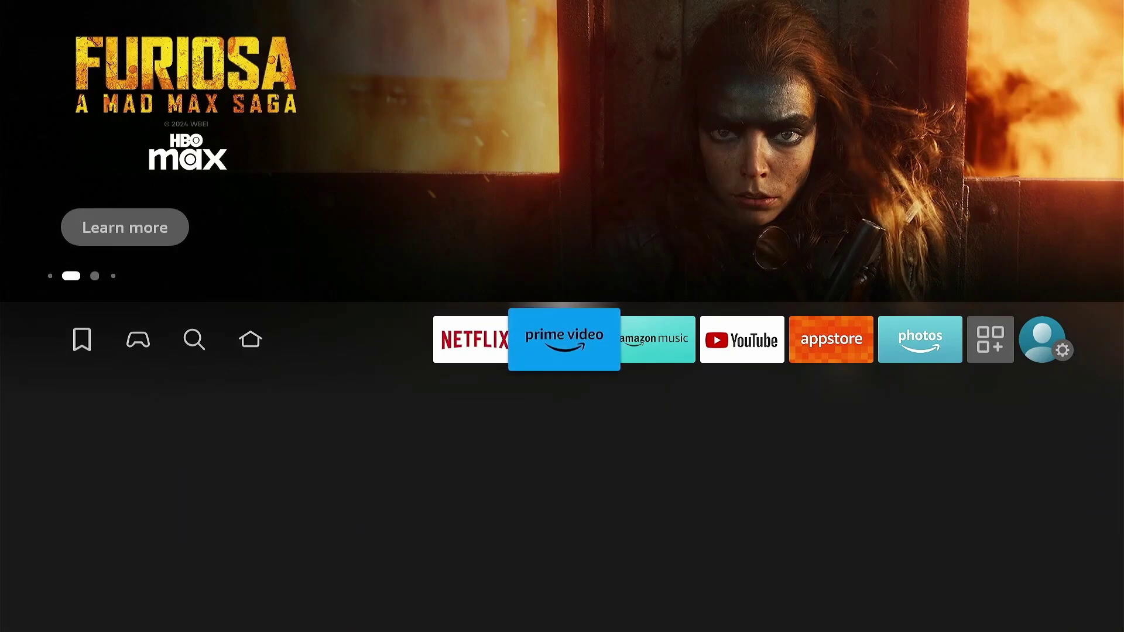
key("Right")
key("Right")
key("Right")
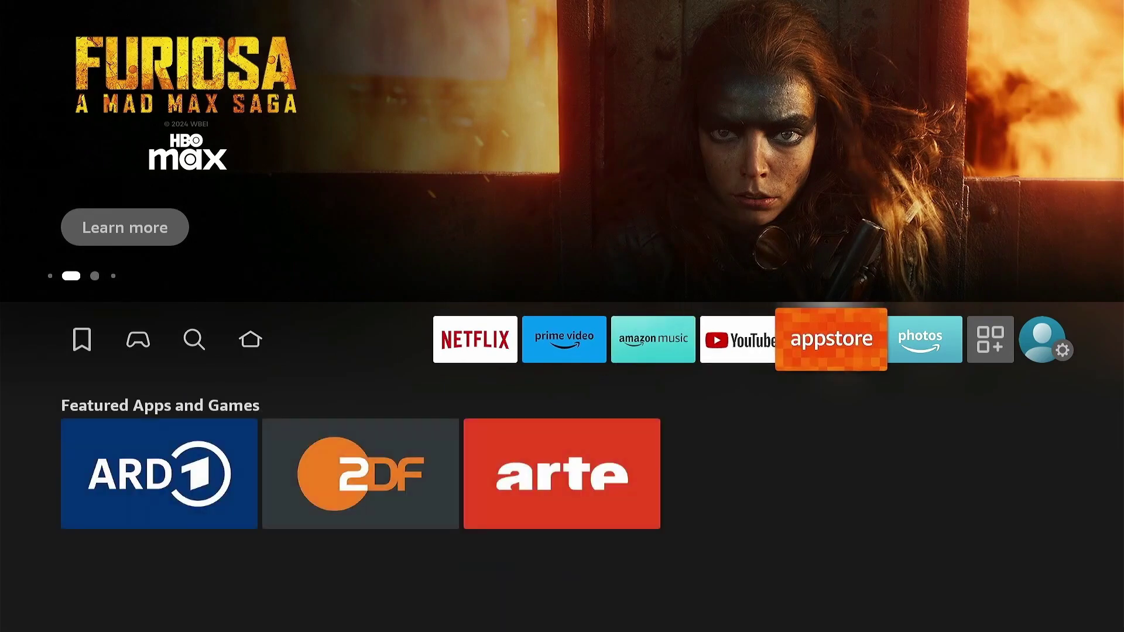
key("Down")
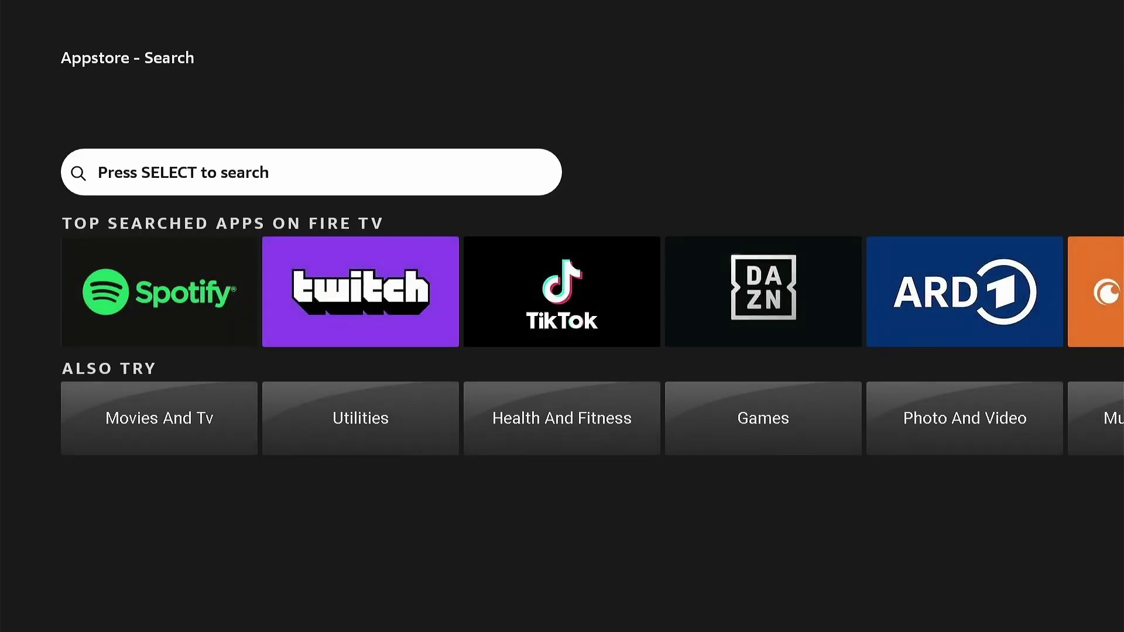
- Search the Appstore for 'down' and download and install the Downloader app
key("Return")
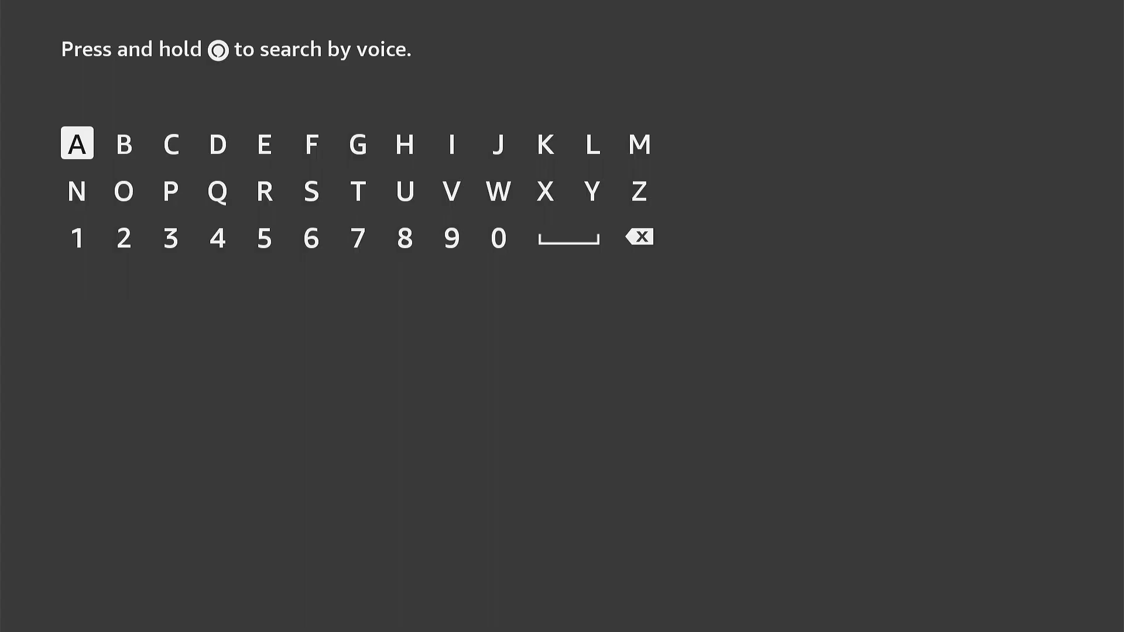
type("down")
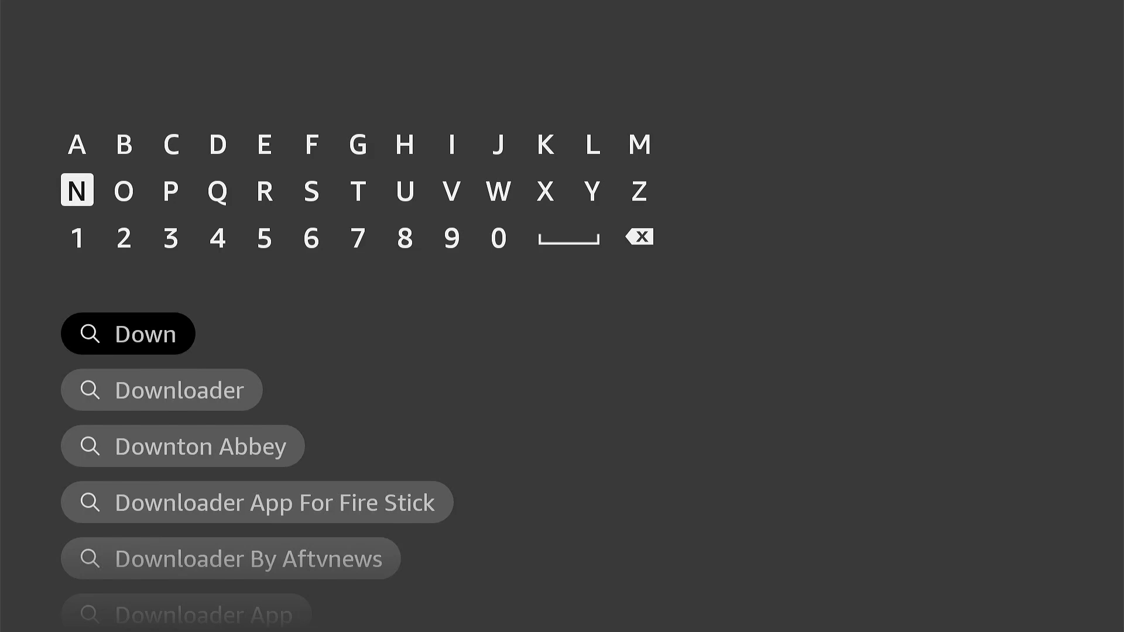
key("Down")
key("Down")
key("Down")
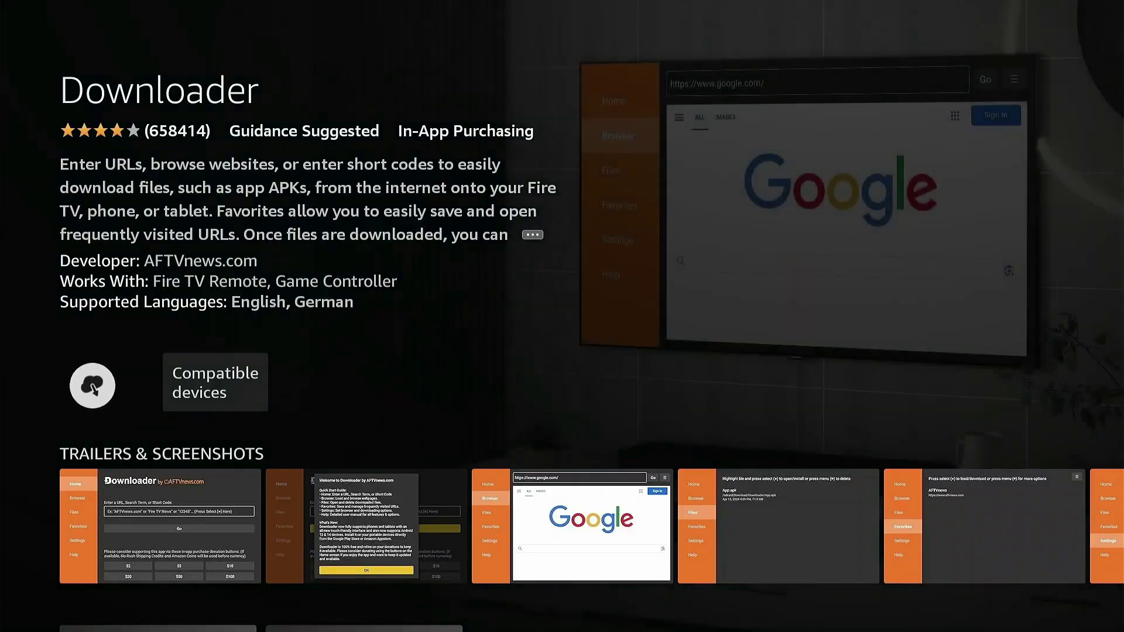
key("Return")
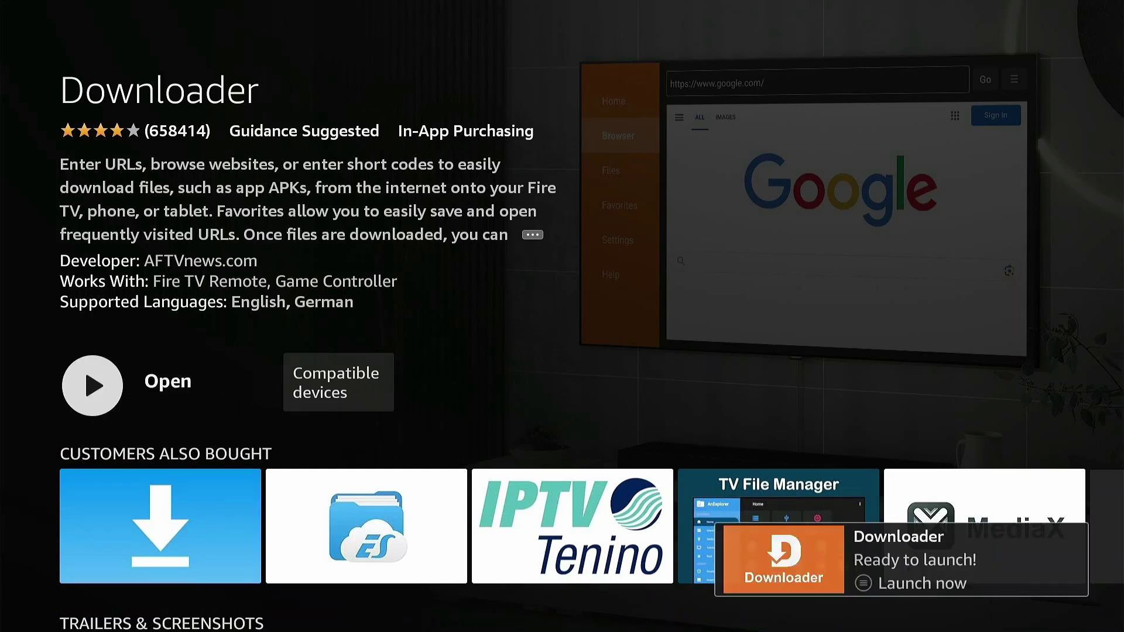
- Back out of the Appstore search to the Fire TV home screen
key("Escape")
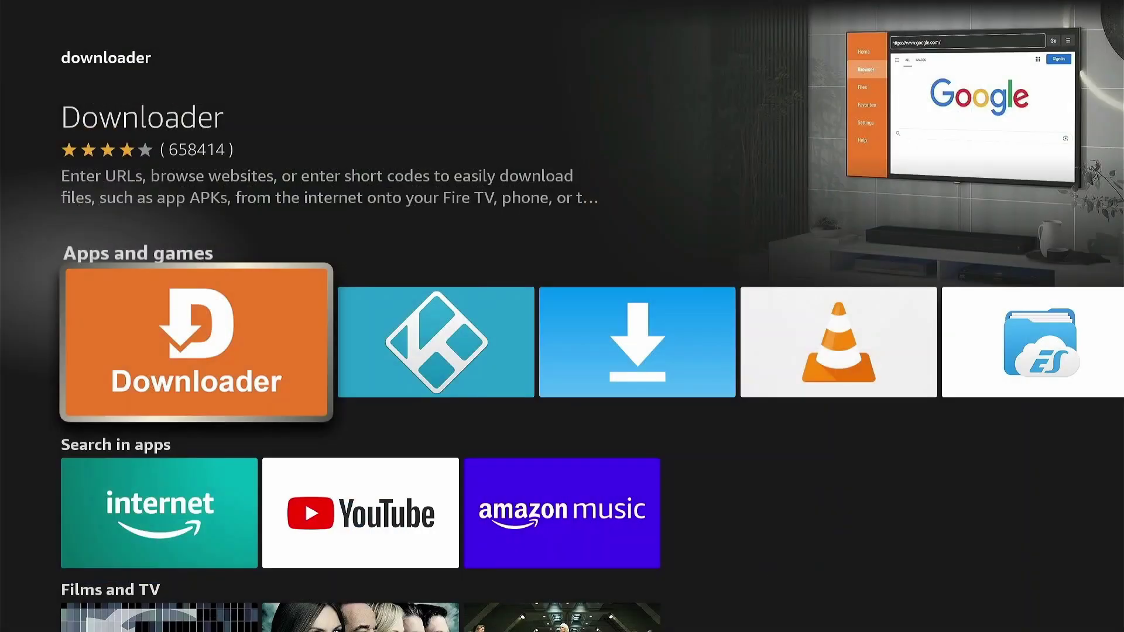
key("Escape")
key("Escape")
key("Escape")
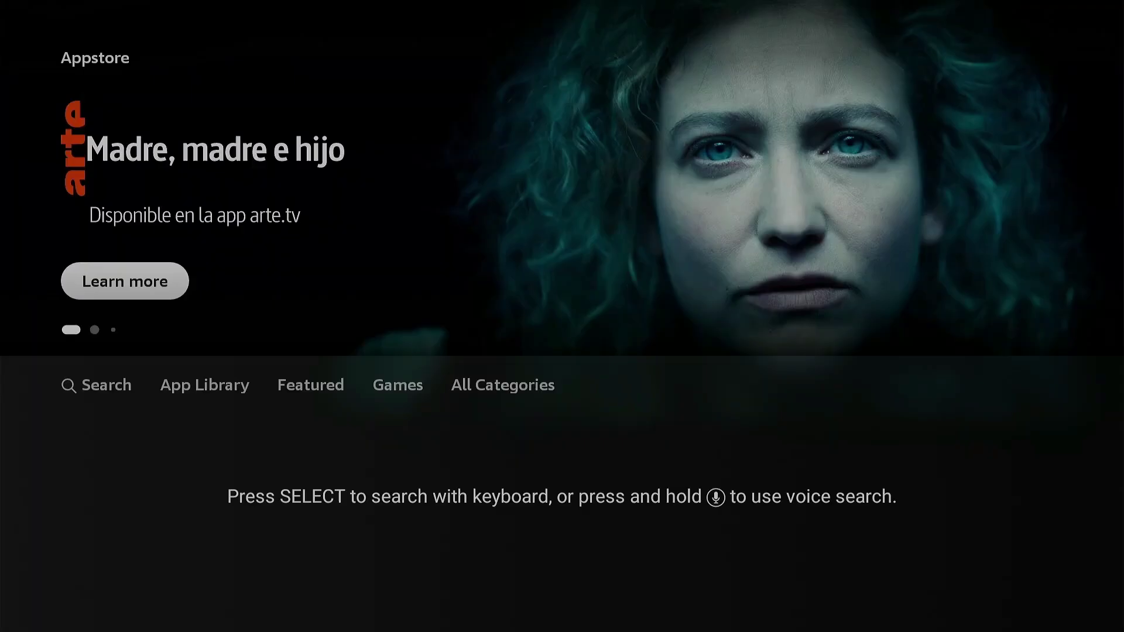
key("Escape")
key("Left")
key("Escape")
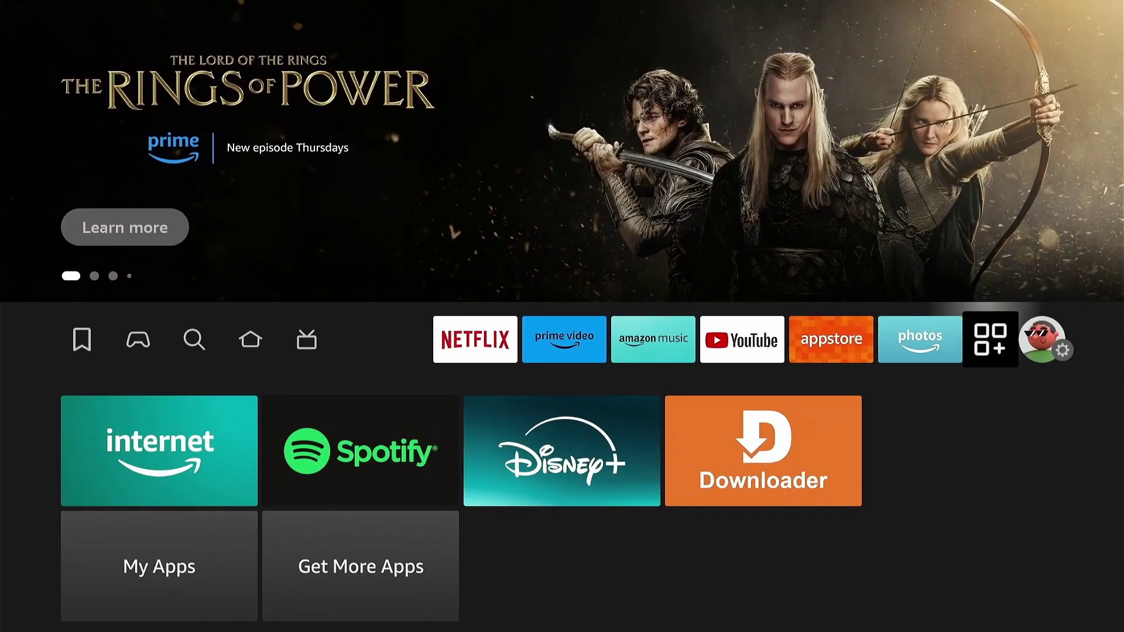
- In Settings > My Fire TV > About, confirm developer mode is already active
key("Right")
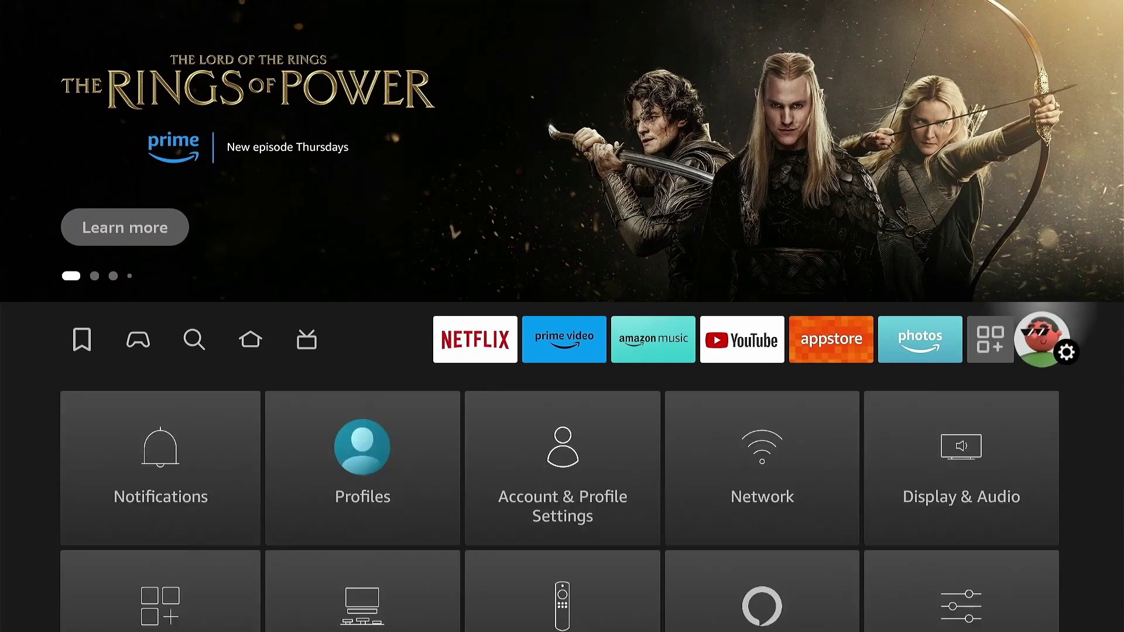
key("Down")
key("Down")
key("Down")
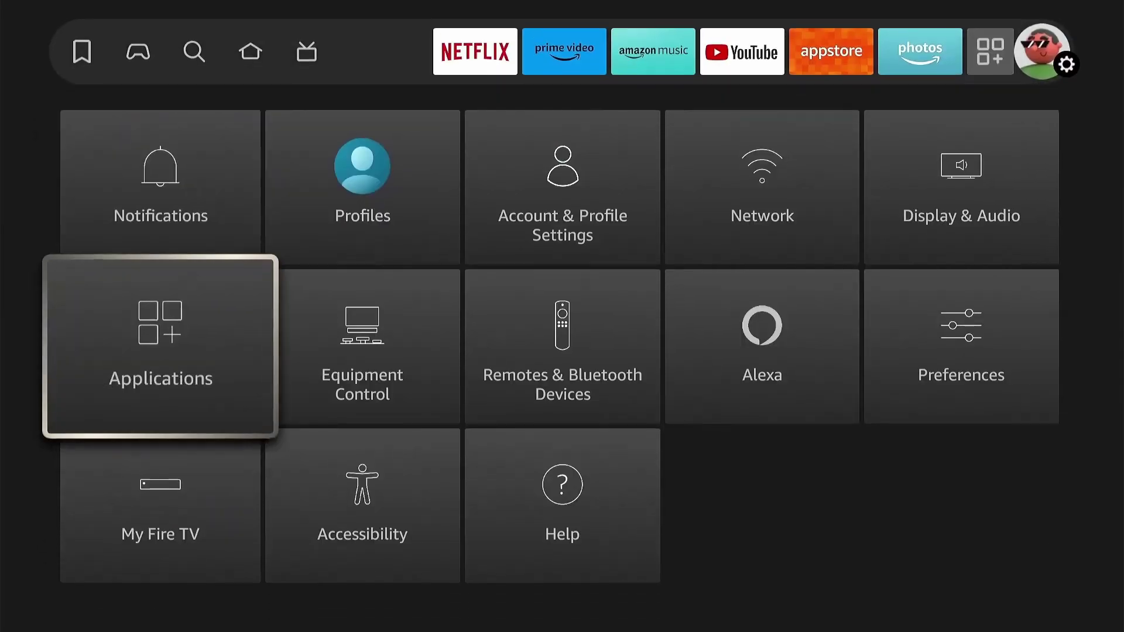
key("Return")
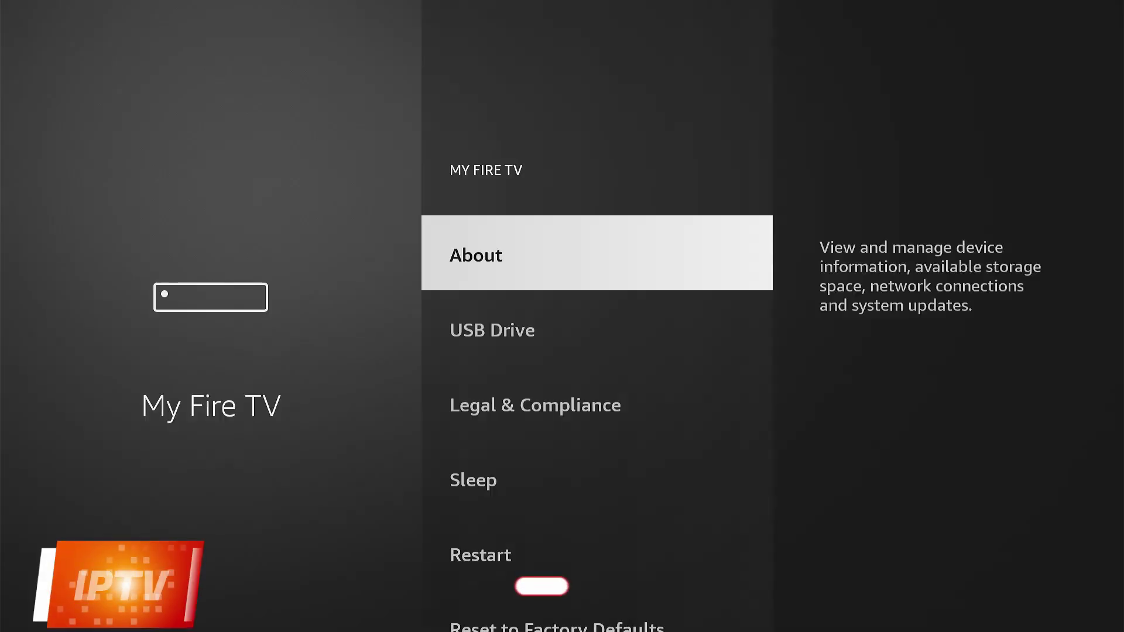
key("Return")
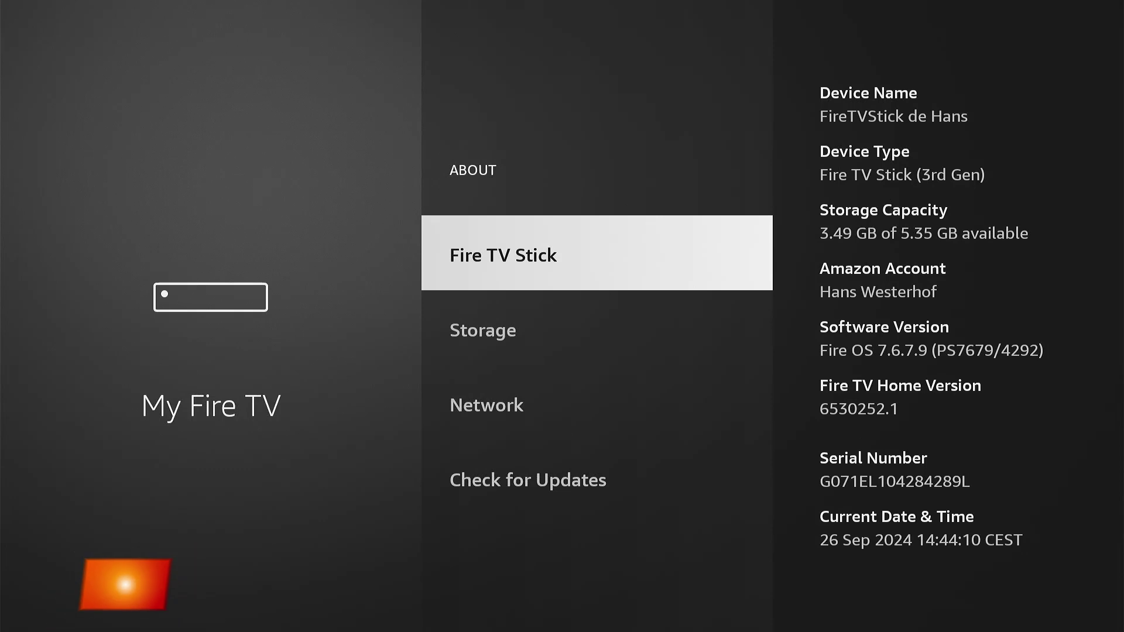
key("Return")
key("Return")
key("Return")
key("Return")
key("Return")
key("Return")
key("Return")
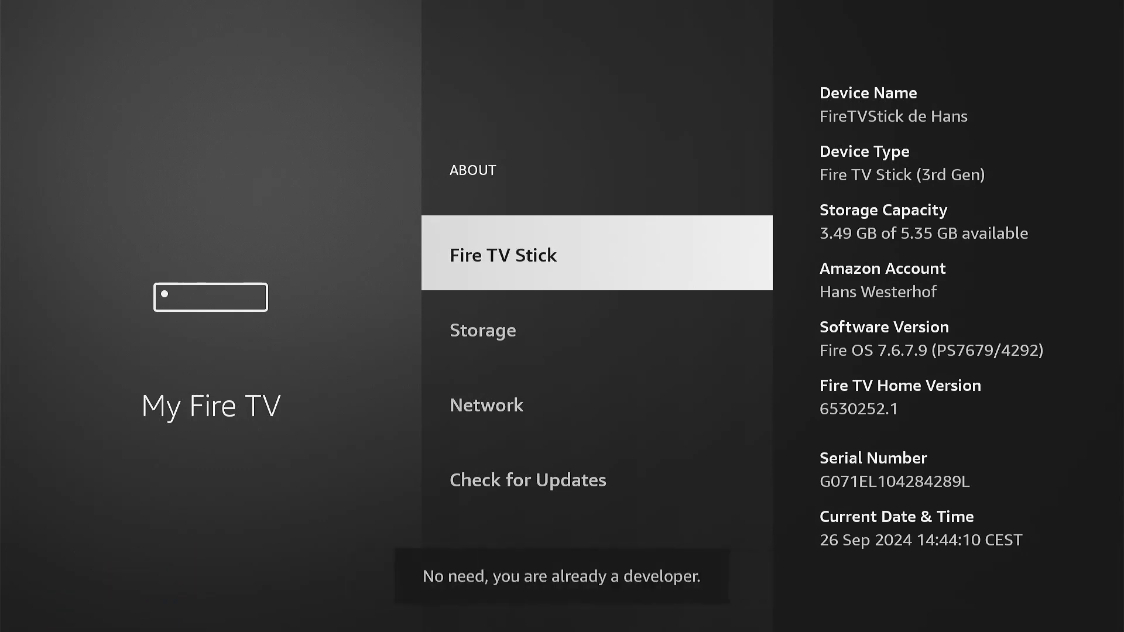
key("Escape")
- Turn ADB Debugging on in Developer Options
key("Down")
key("Down")
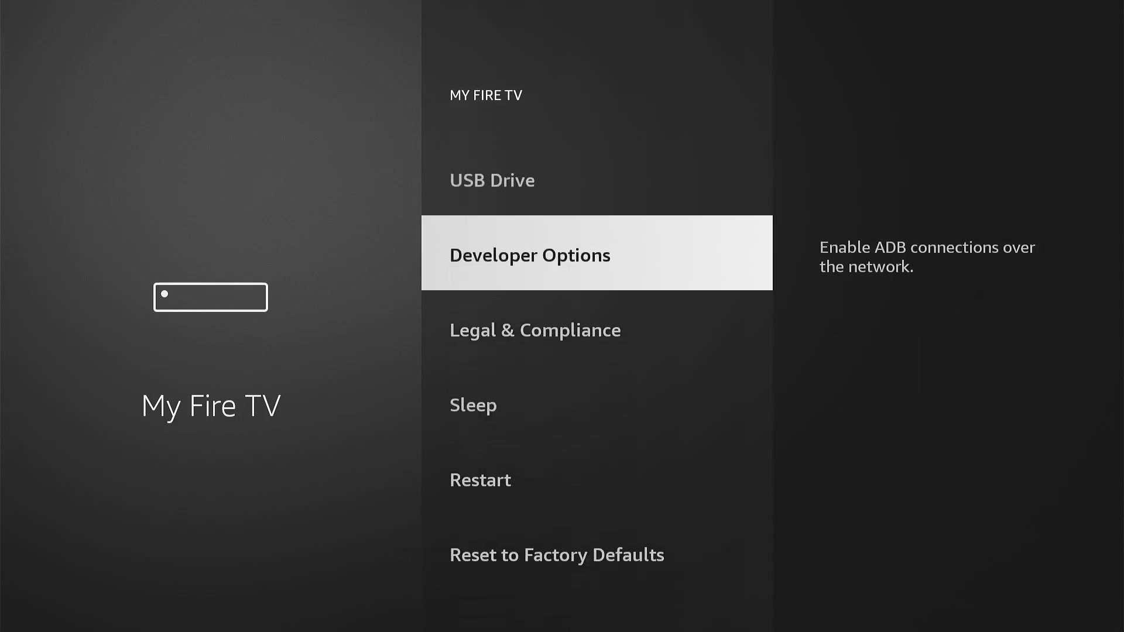
key("Return")
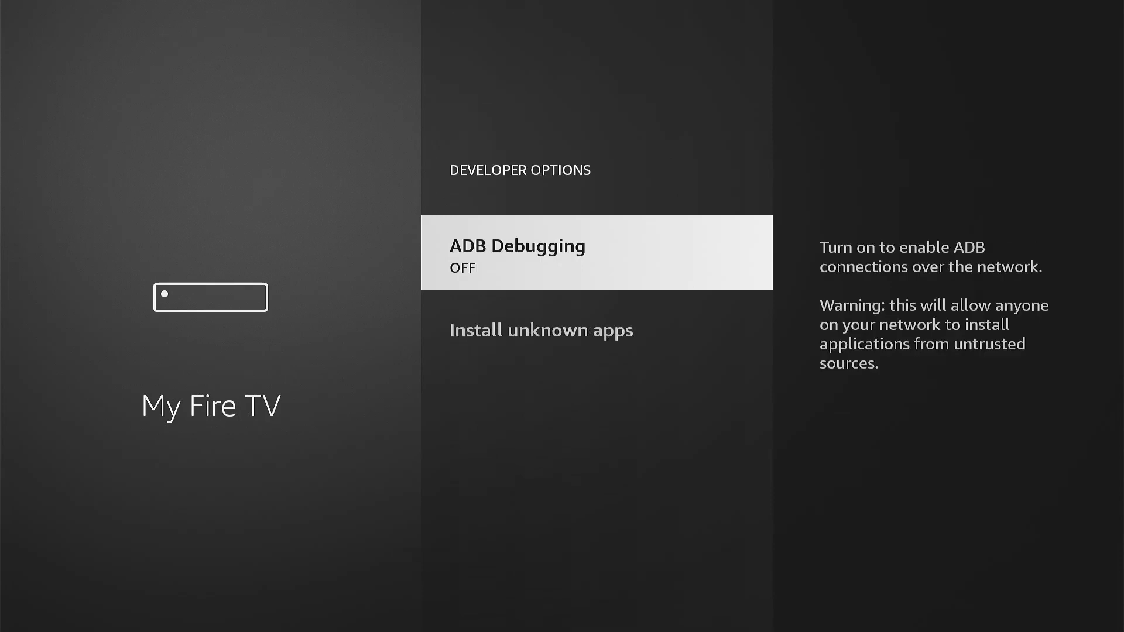
key("Return")
- Allow Downloader to install unknown apps
key("Down")
key("Return")
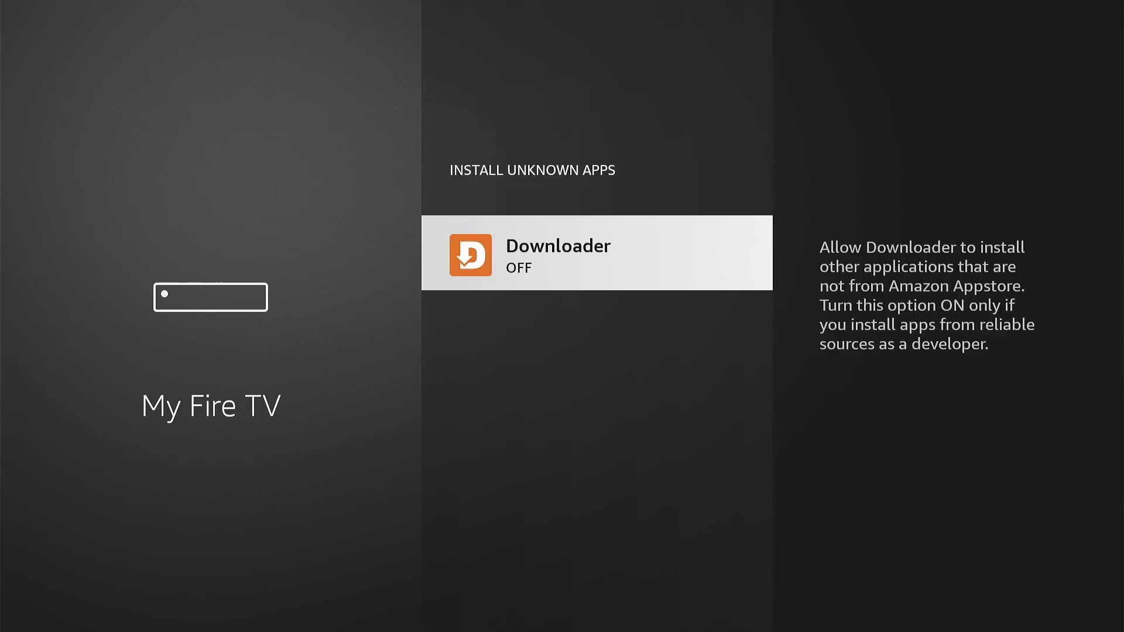
key("Return")
- Launch Downloader from the Apps row, allow file access, and dismiss its welcome guide
key("Home")
key("Left")
key("Left")
key("Left")
key("Left")
key("Left")
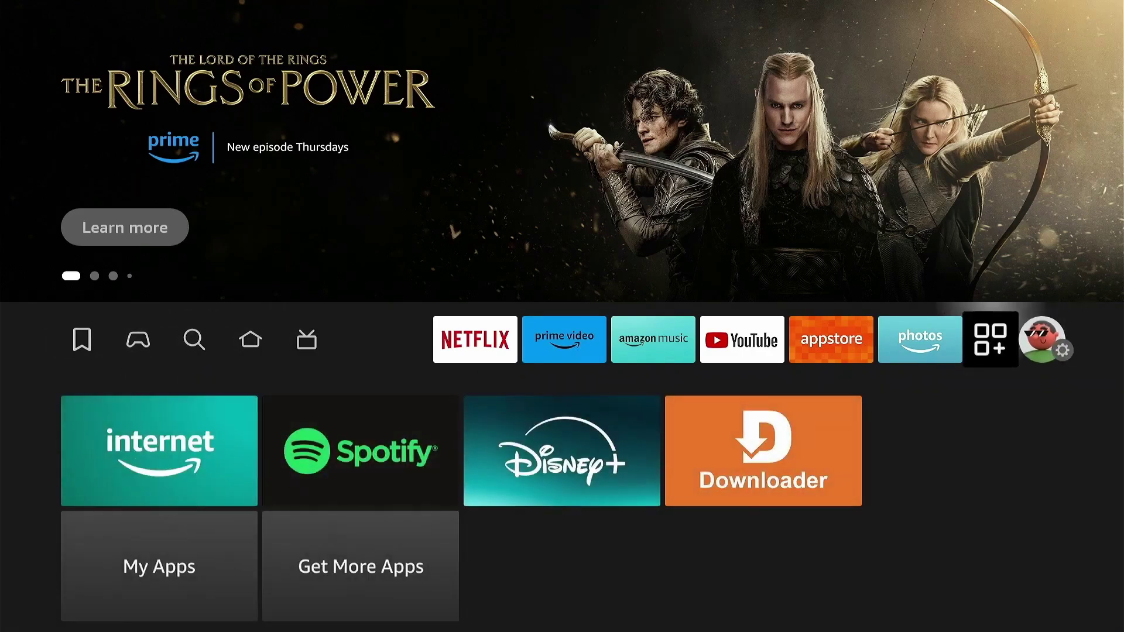
key("Down")
key("Right")
key("Right")
key("Right")
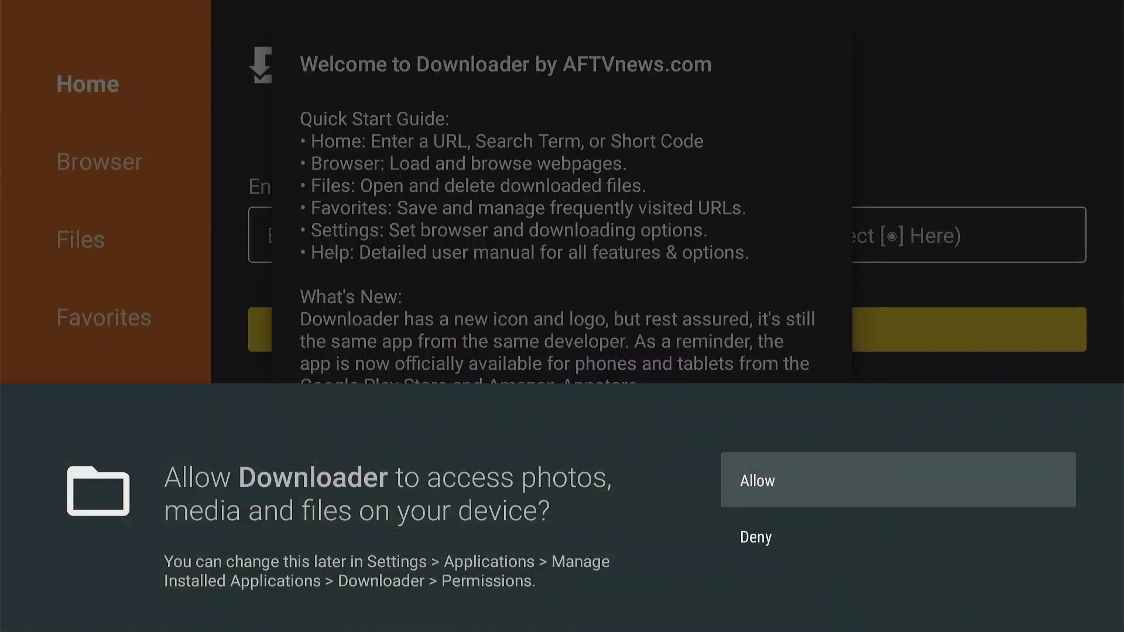
key("Return")
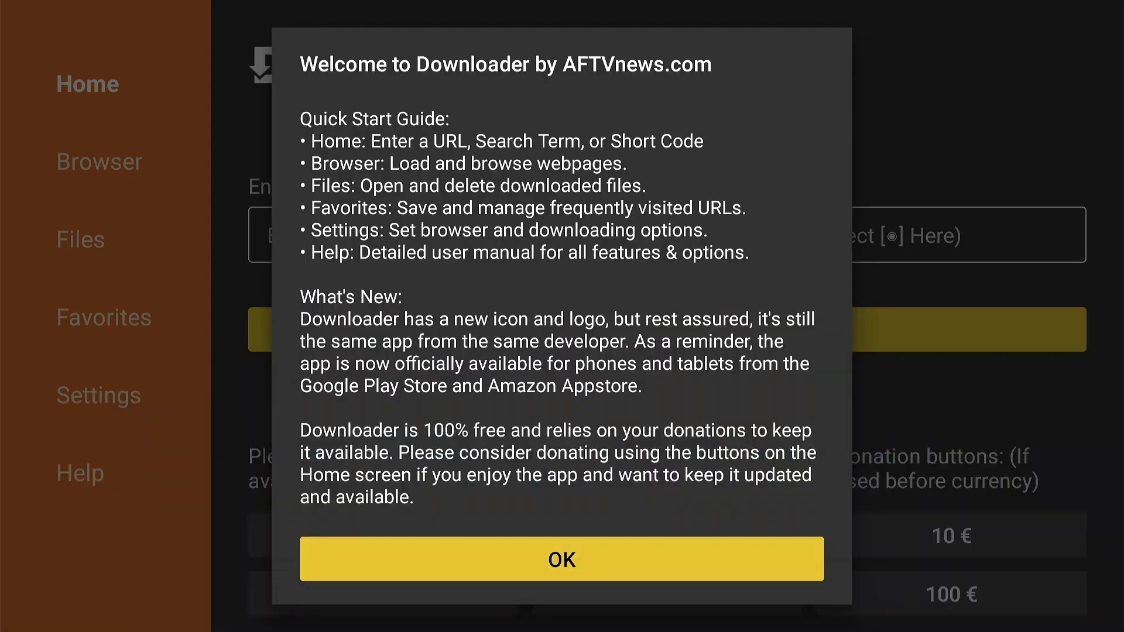
key("Return")
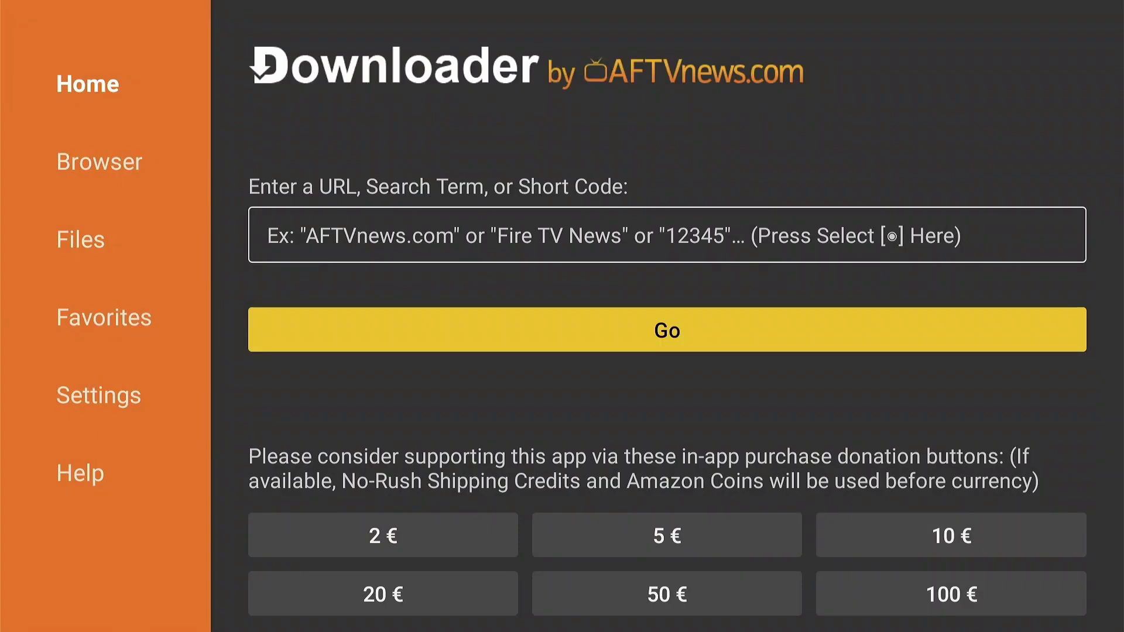
- Load short code 272483 in Downloader, pause the redirect, and accept the privacy consent
key("Up")
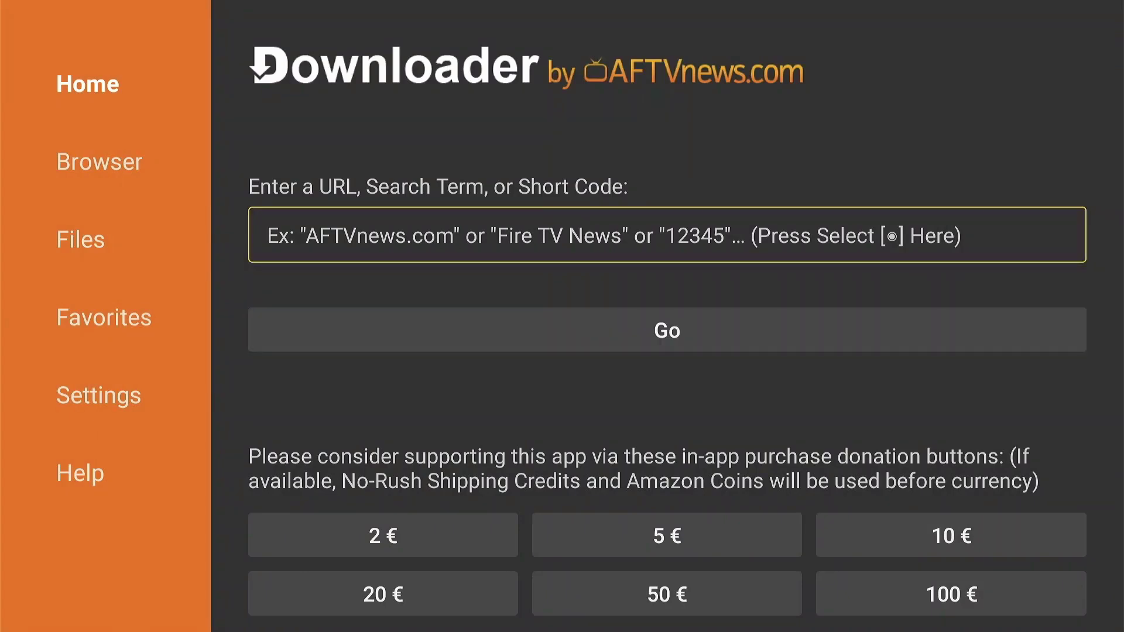
type("272")
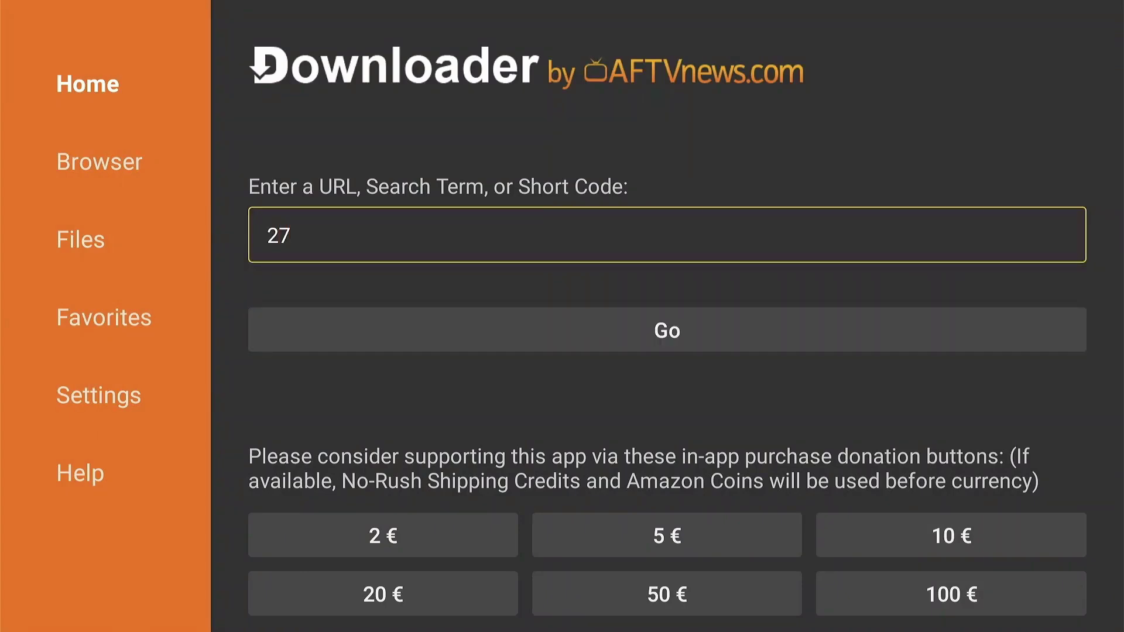
type("483")
key("Down")
key("Return")
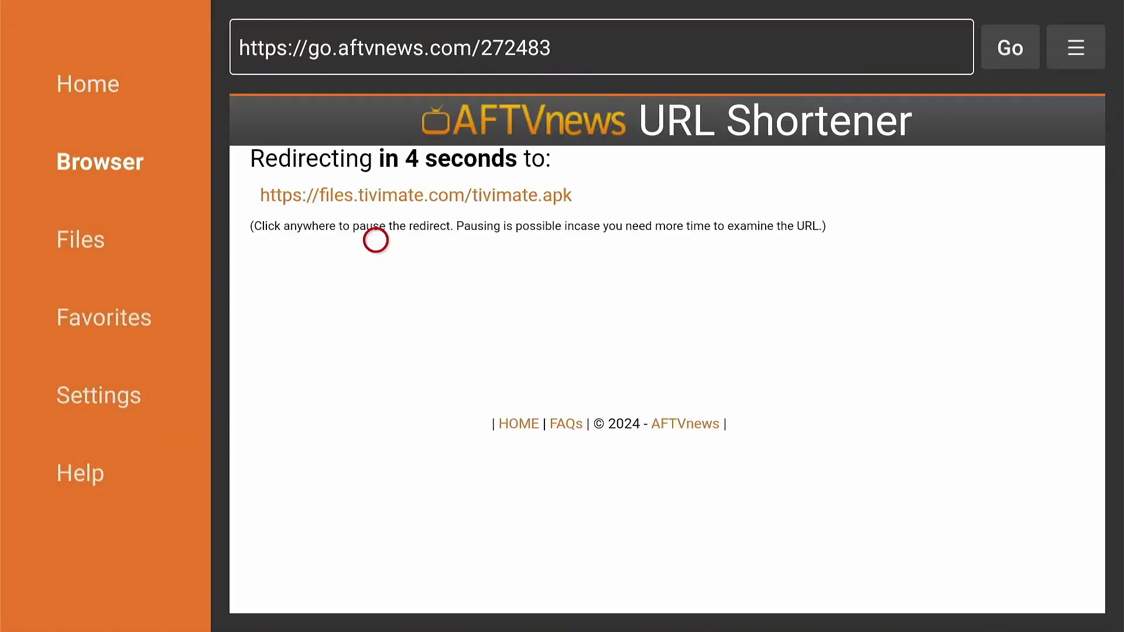
left_click(376, 240)
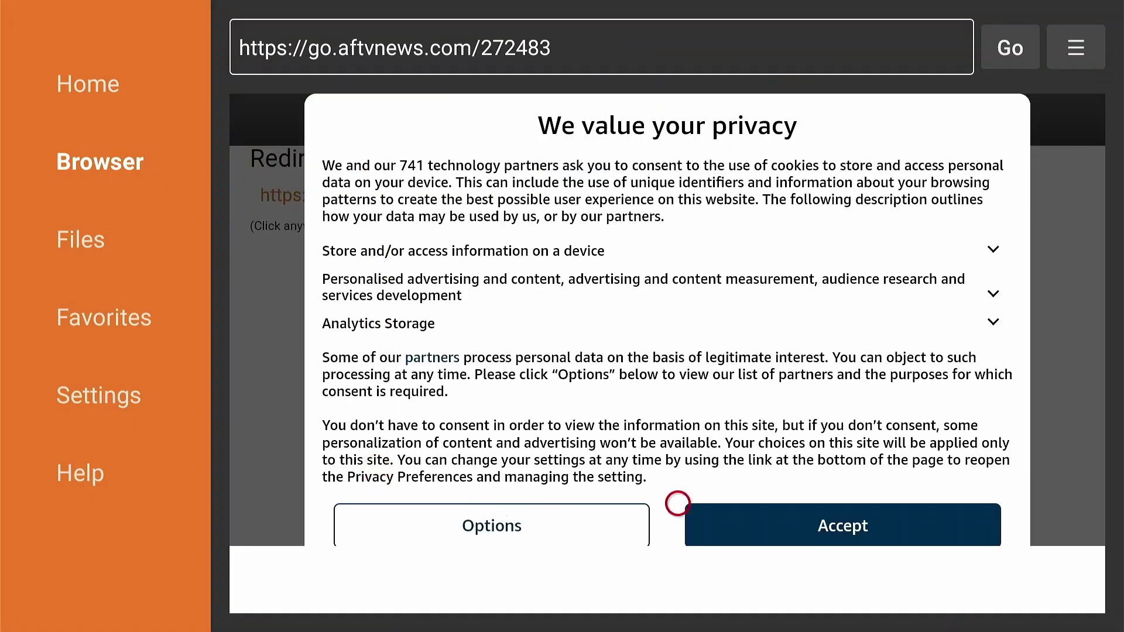
left_click(785, 503)
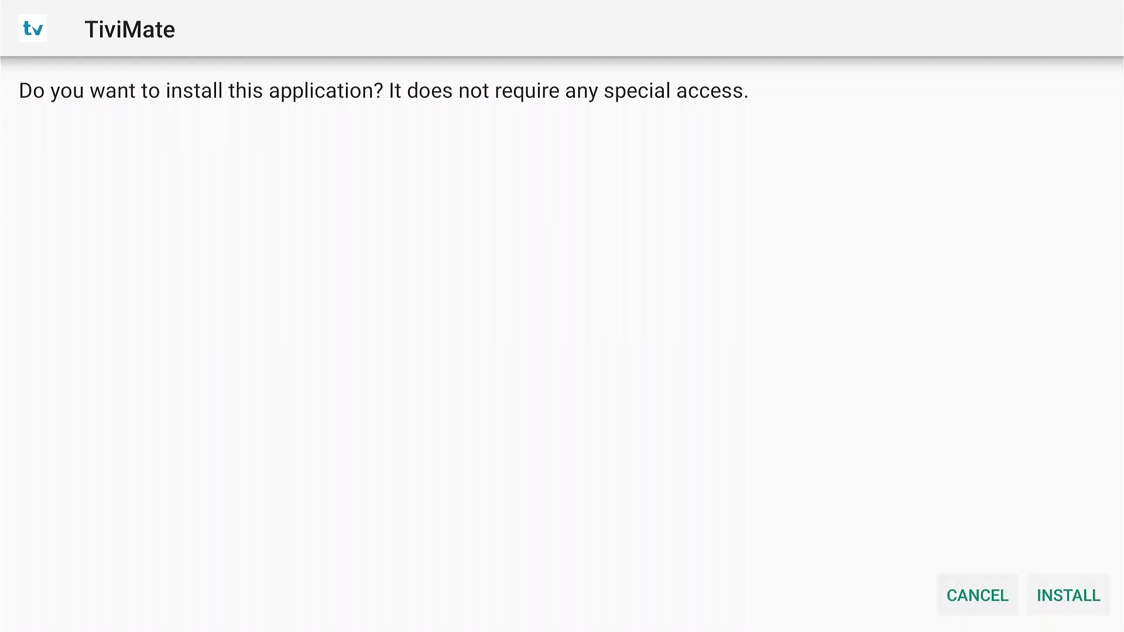
- Install TiviMate from the package installer prompt and close it when done
key("Right")
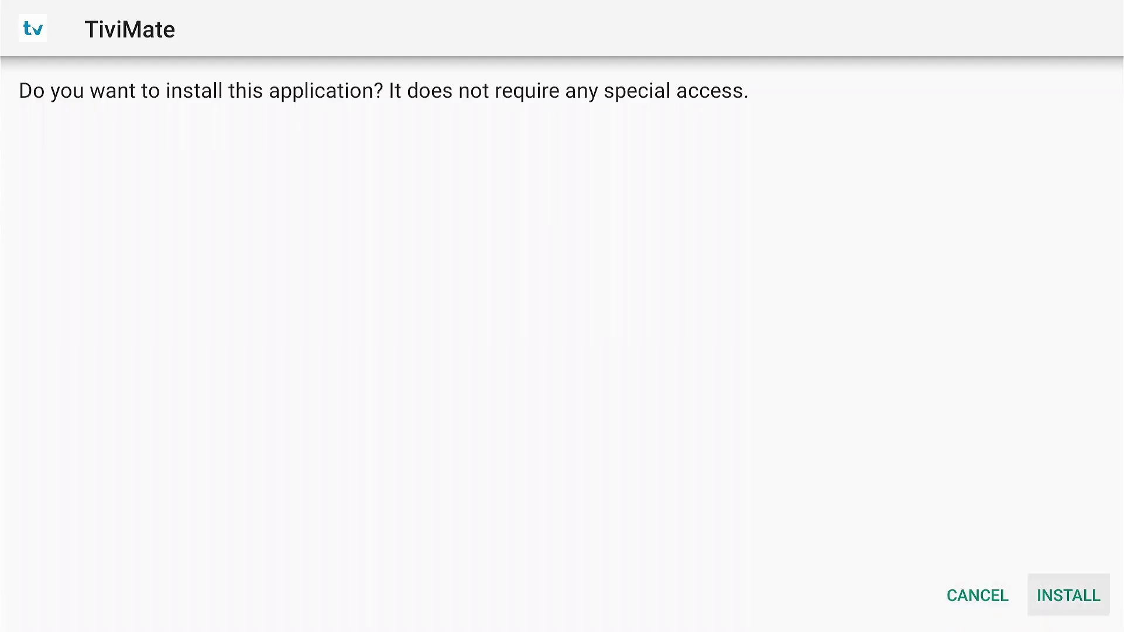
key("Return")
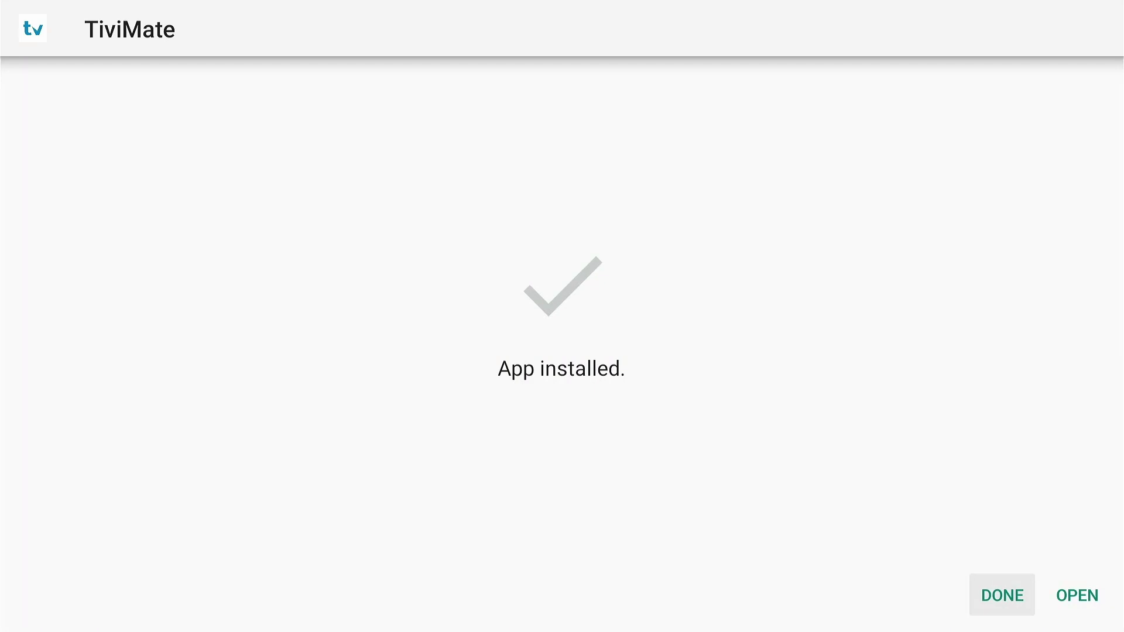
key("Return")
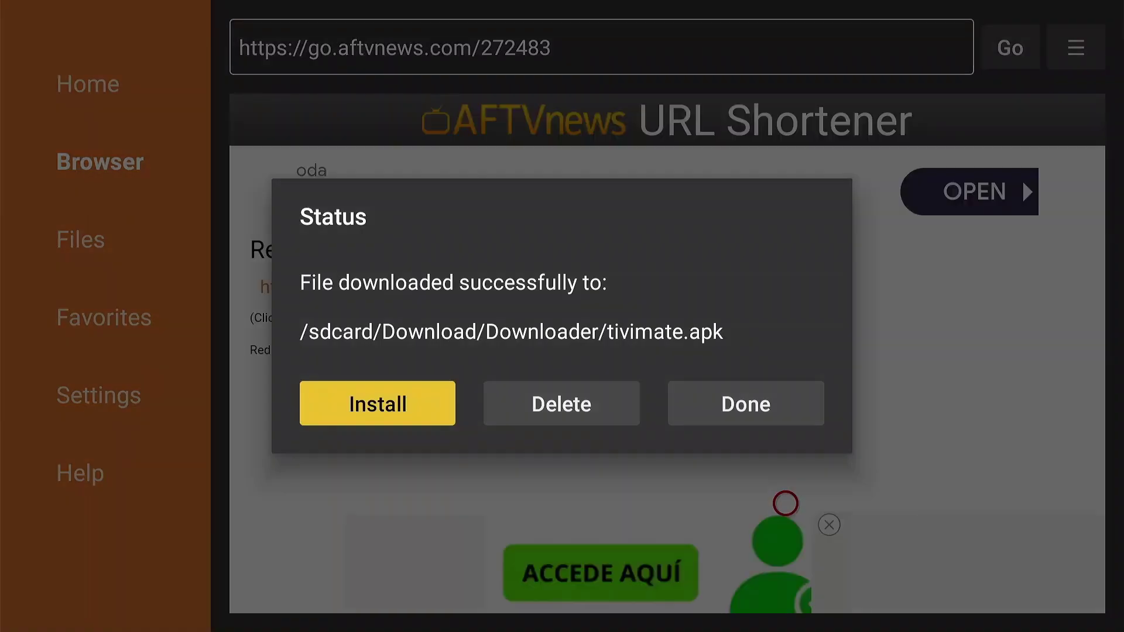
- Delete the downloaded tivimate.apk from Downloader and confirm the deletion
key("Right")
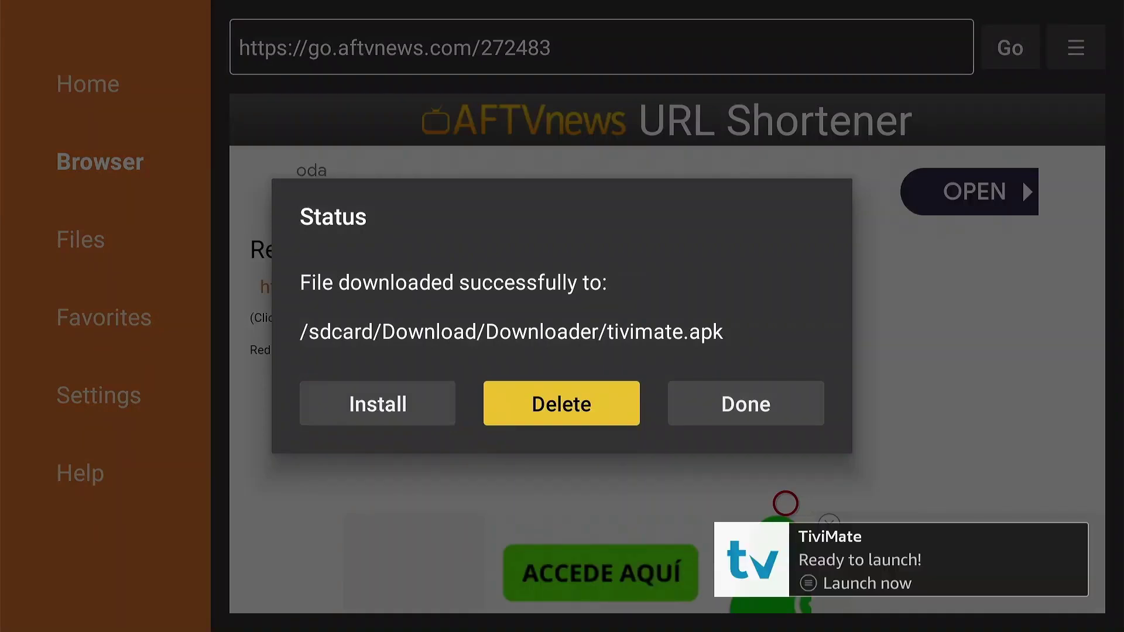
key("Return")
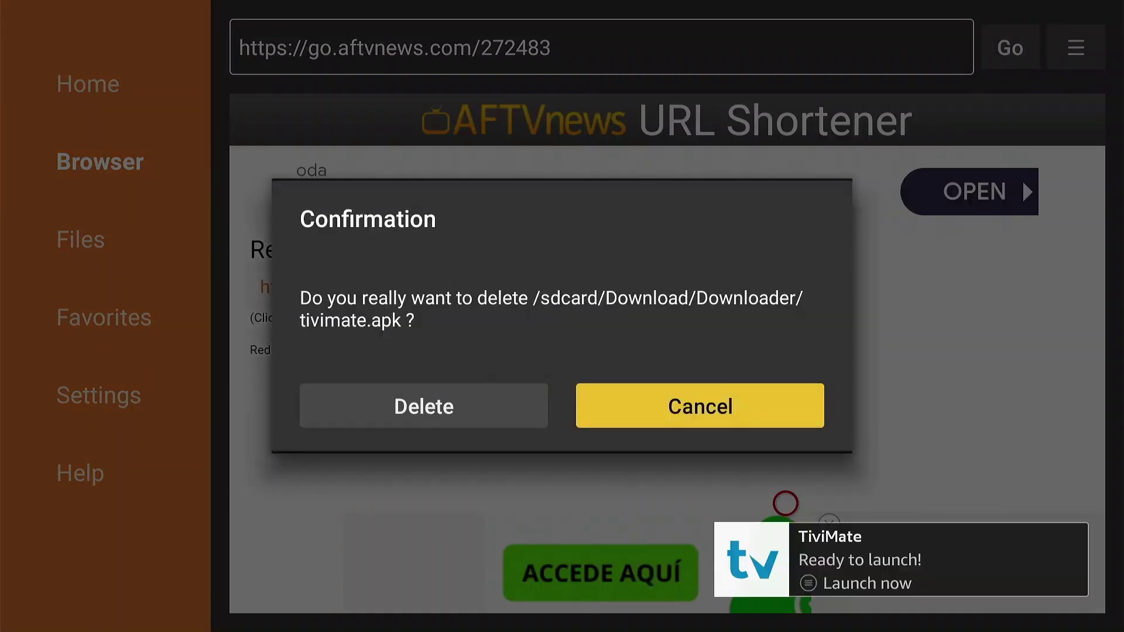
key("Left")
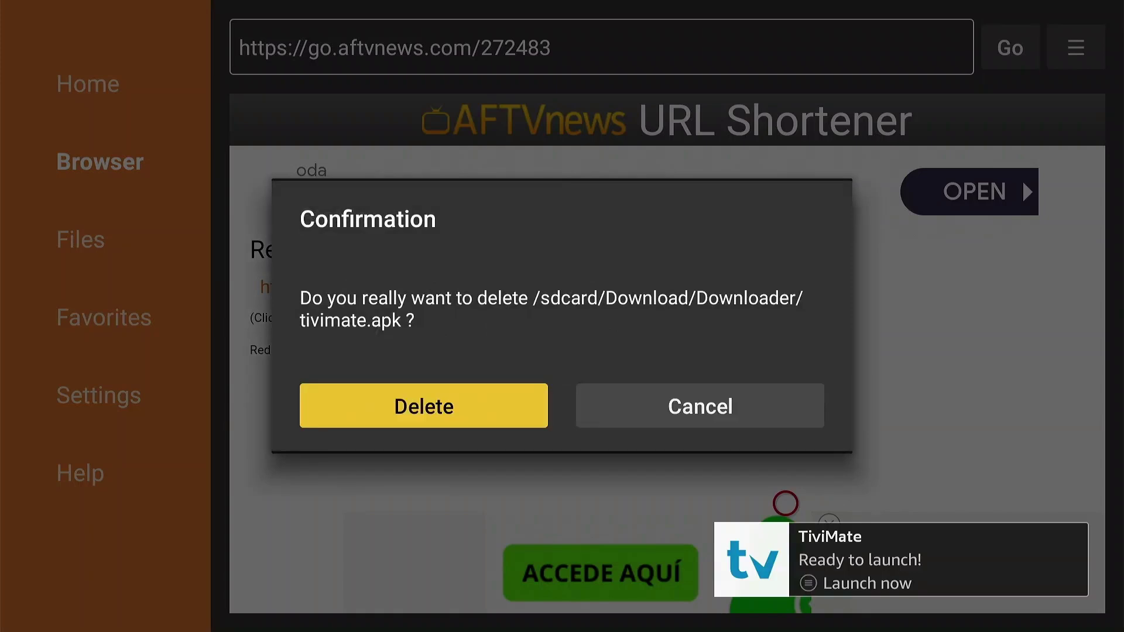
key("Return")
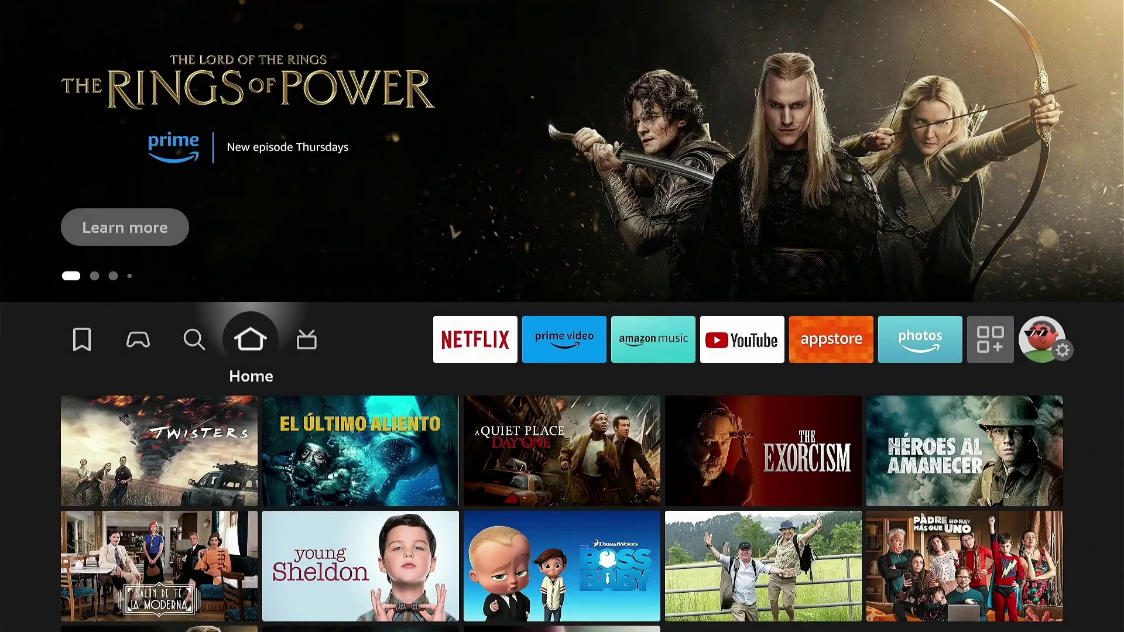
- Launch TiviMate from the Apps row and open its Settings panel
key("Left")
key("Left")
key("Left")
key("Left")
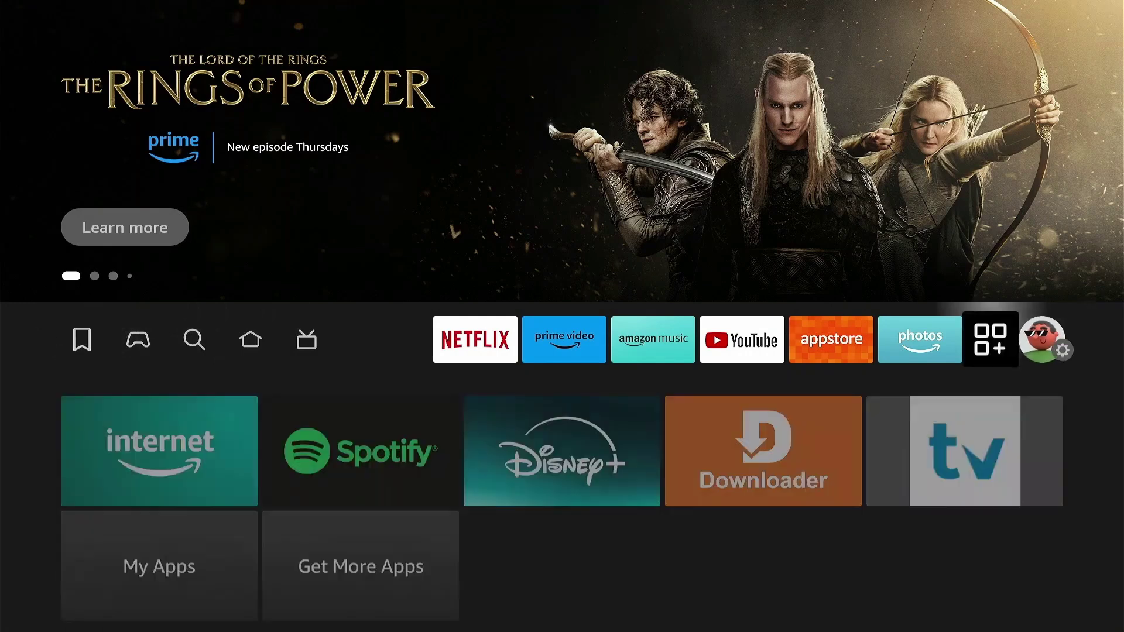
key("Down")
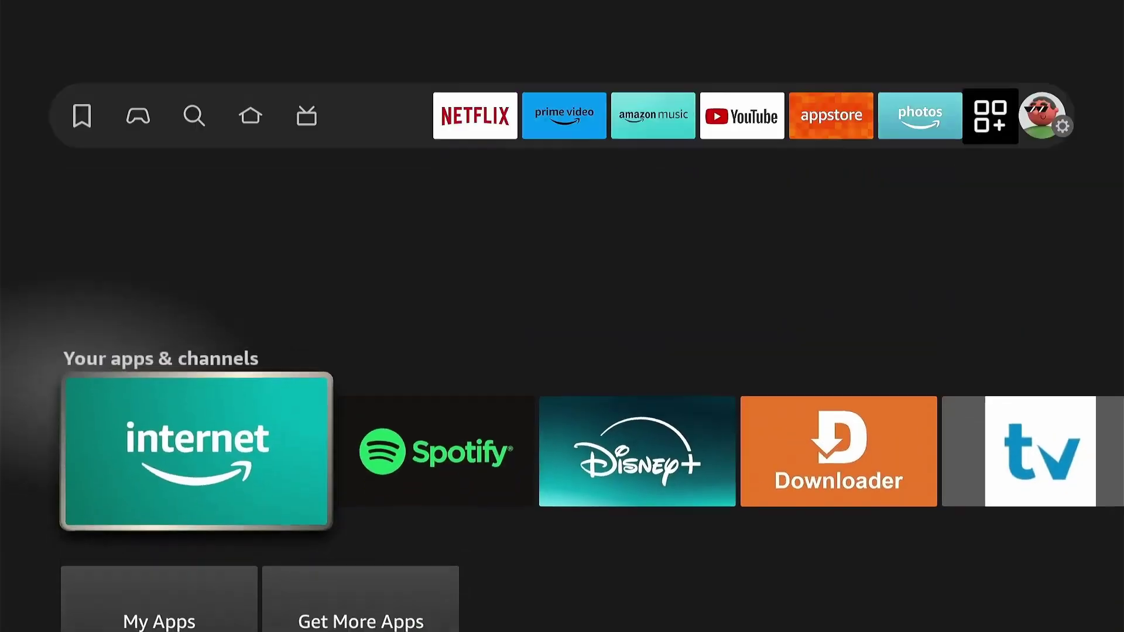
key("Right")
key("Right")
key("Right")
key("Right")
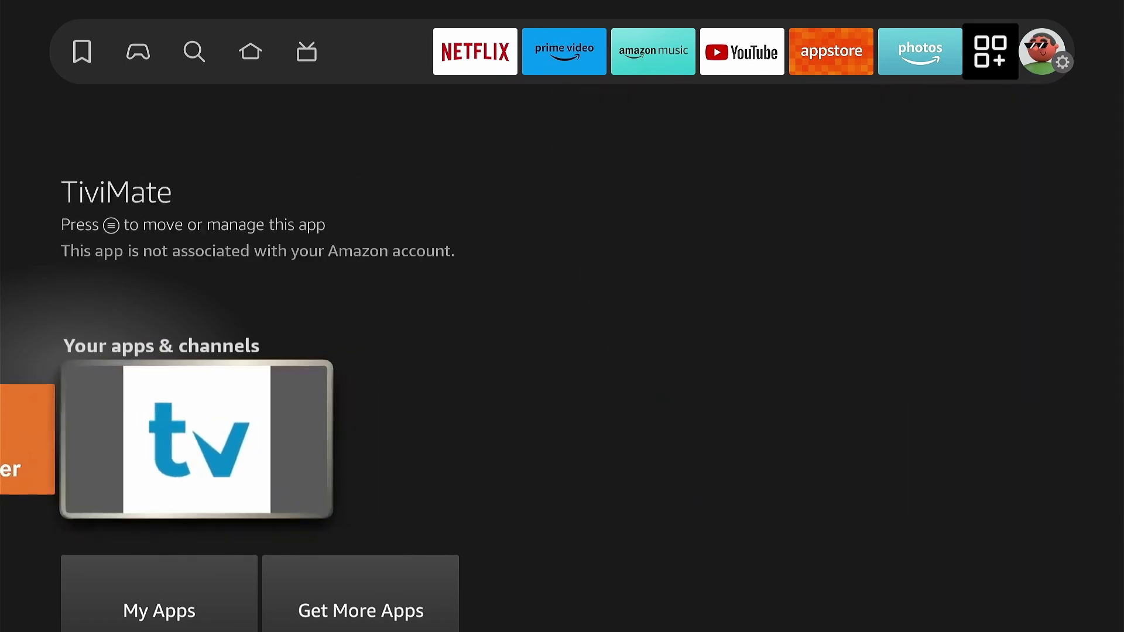
key("Return")
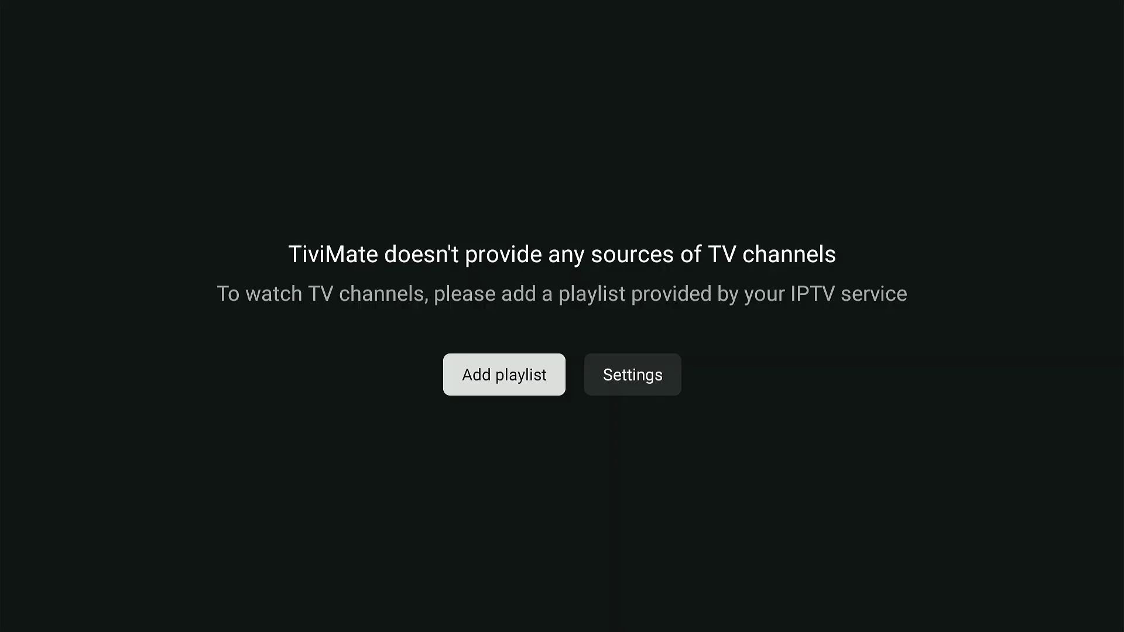
key("Right")
key("Return")
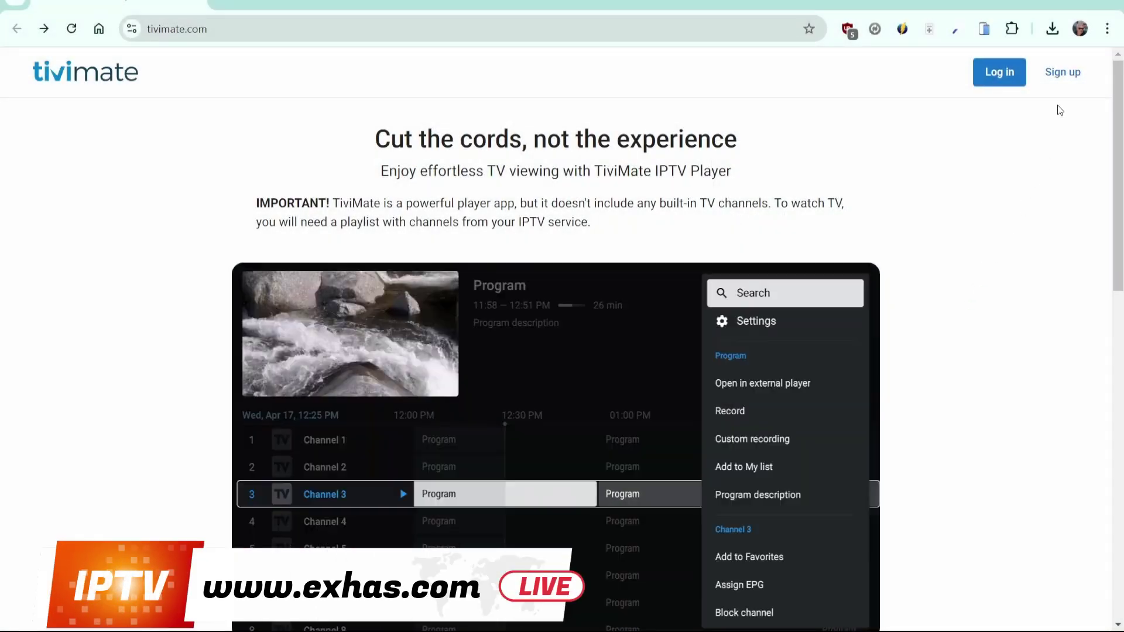
- Sign up on tivimate.com with an e-mail address and password, confirming the password
left_click(1058, 75)
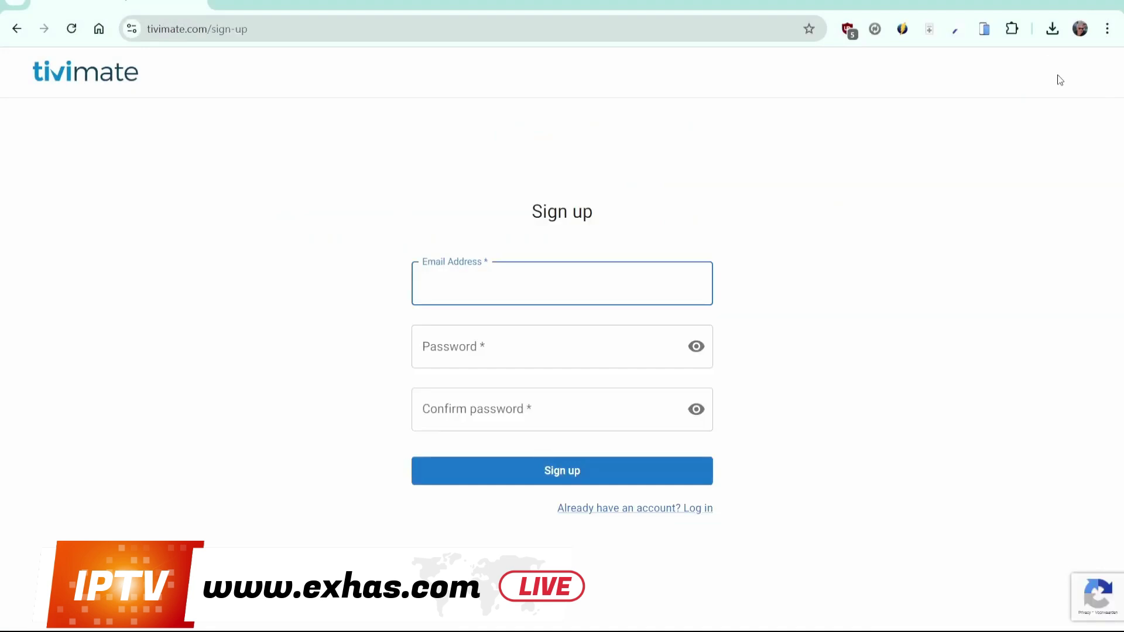
type("user@example.com")
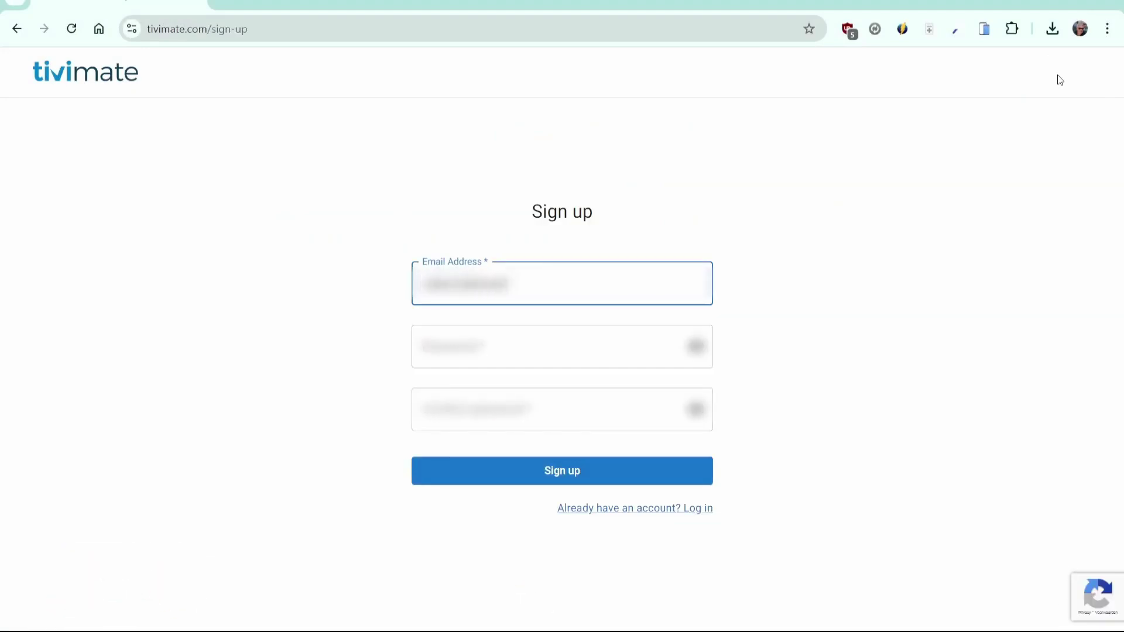
type("l.com")
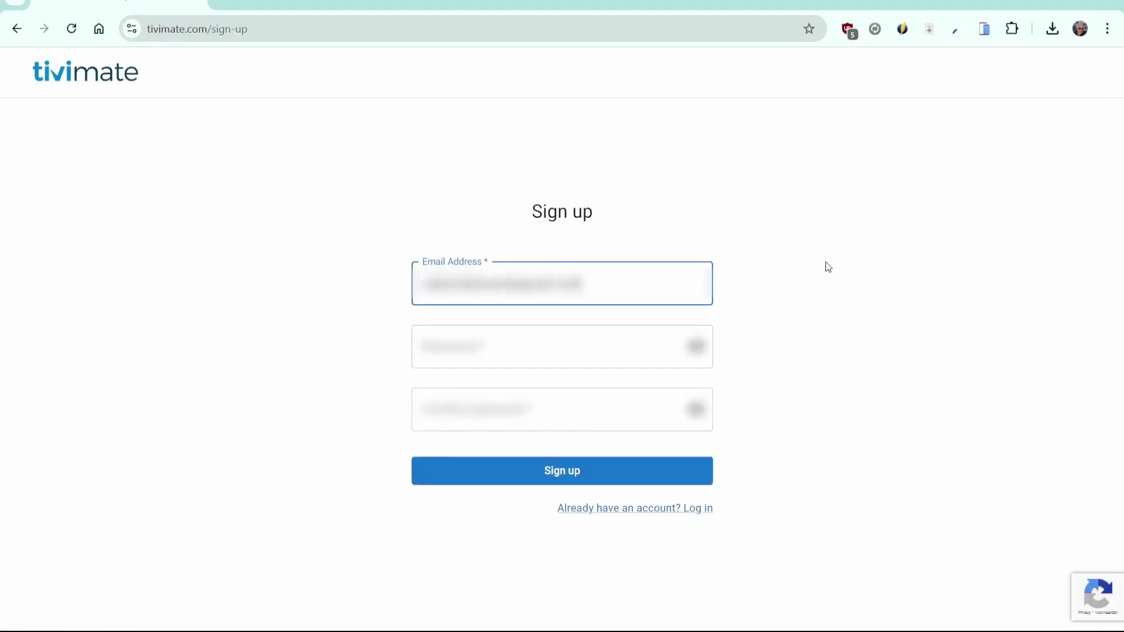
left_click(577, 351)
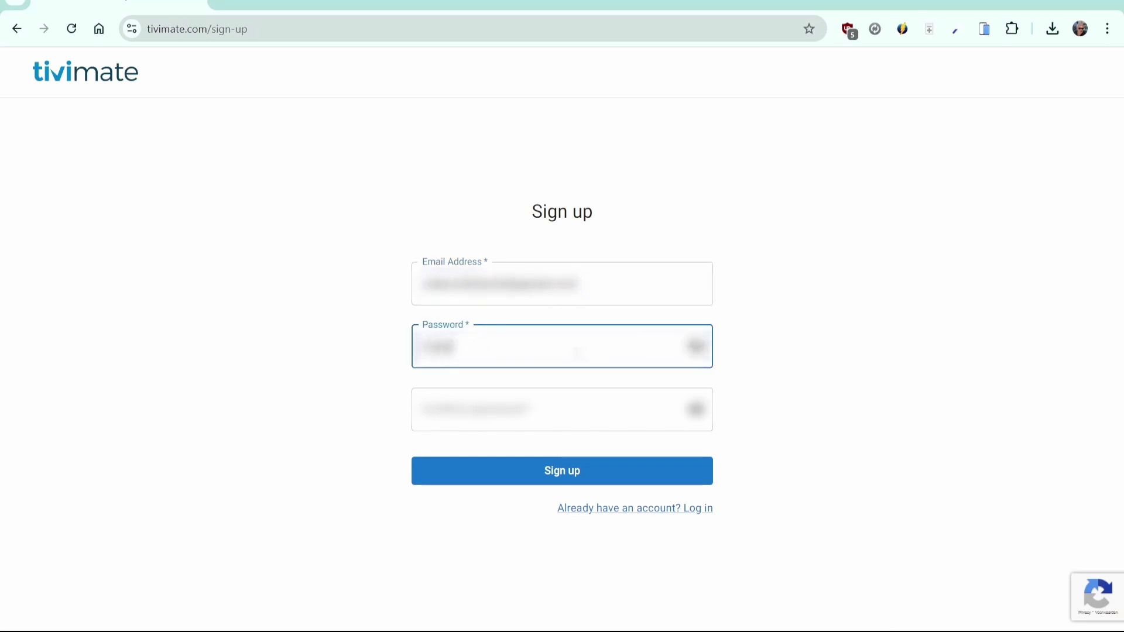
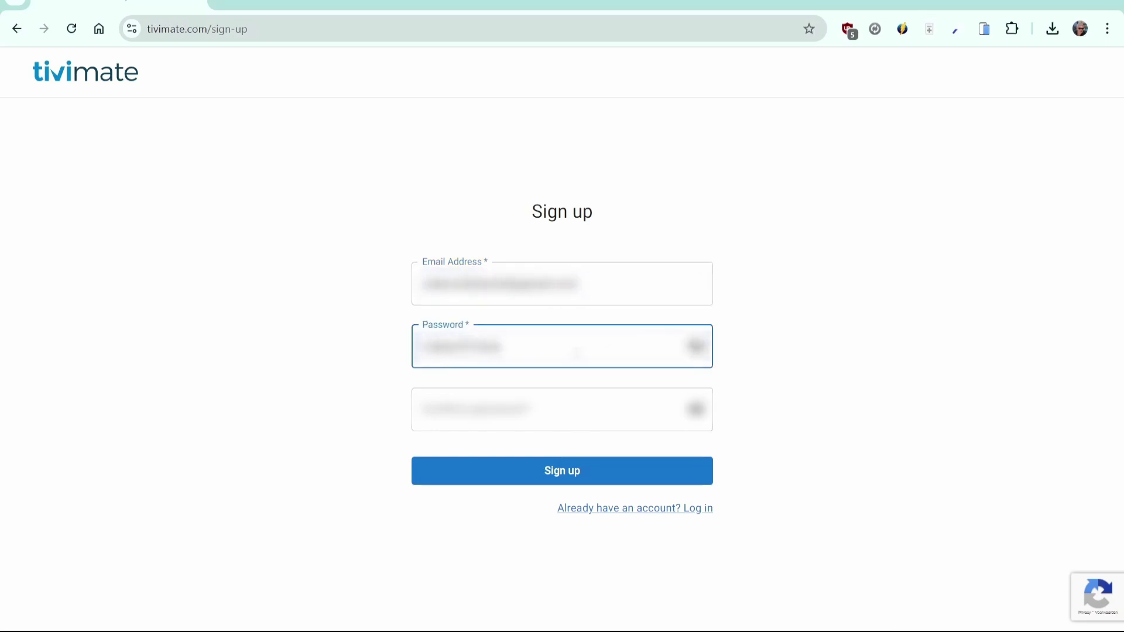
key("Tab")
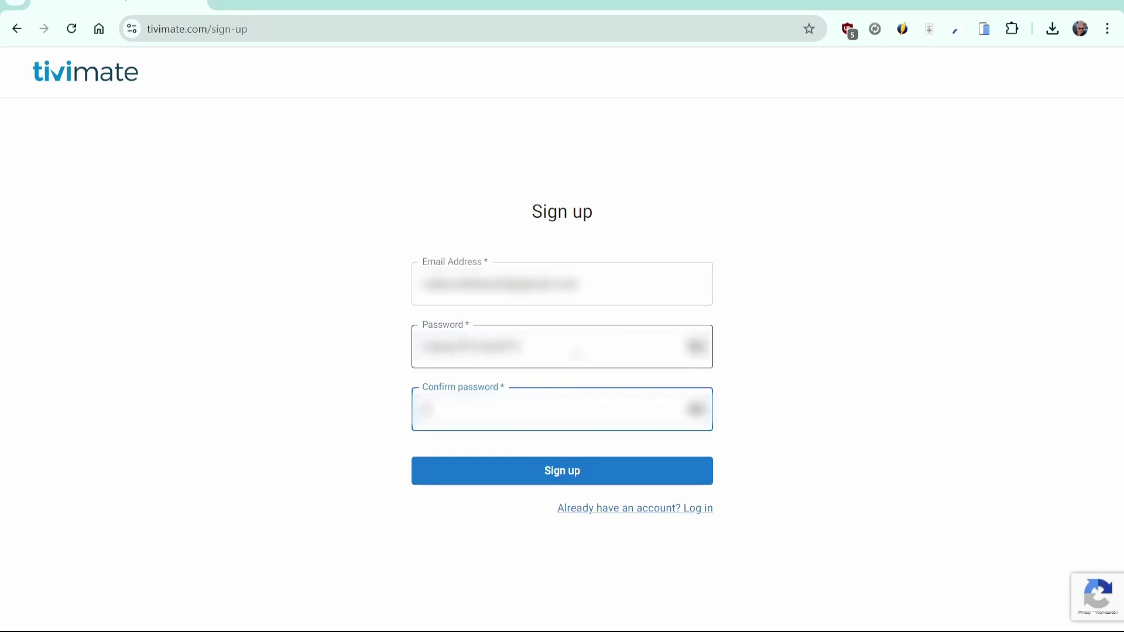
left_click(566, 481)
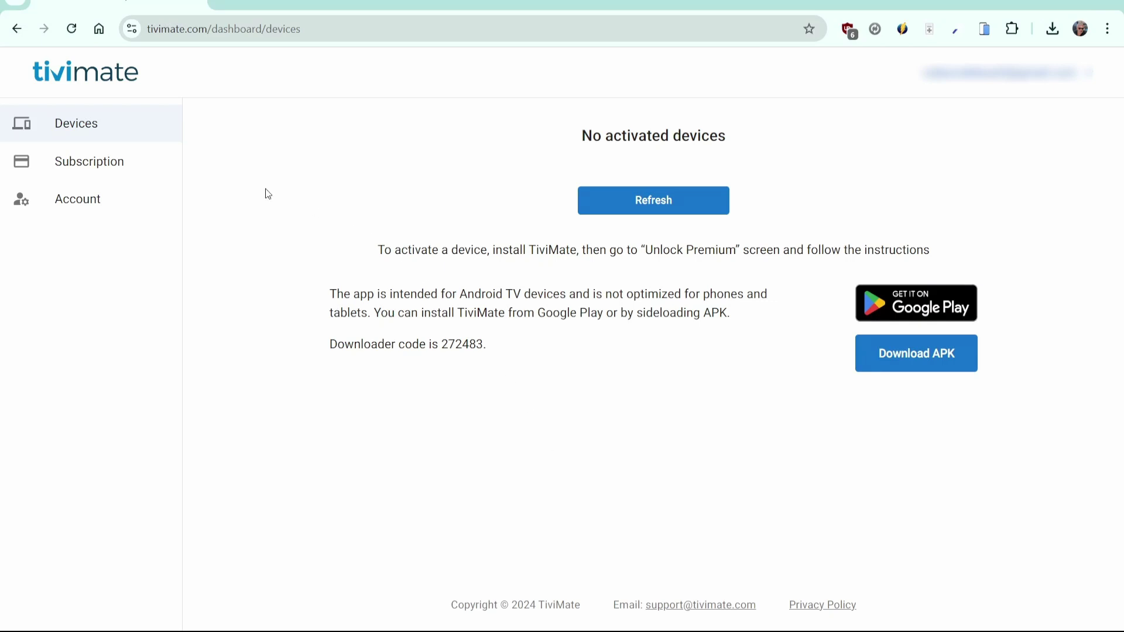
- Choose the Lifetime / 5 devices Premium plan at €33.99 on the Subscription page
left_click(120, 170)
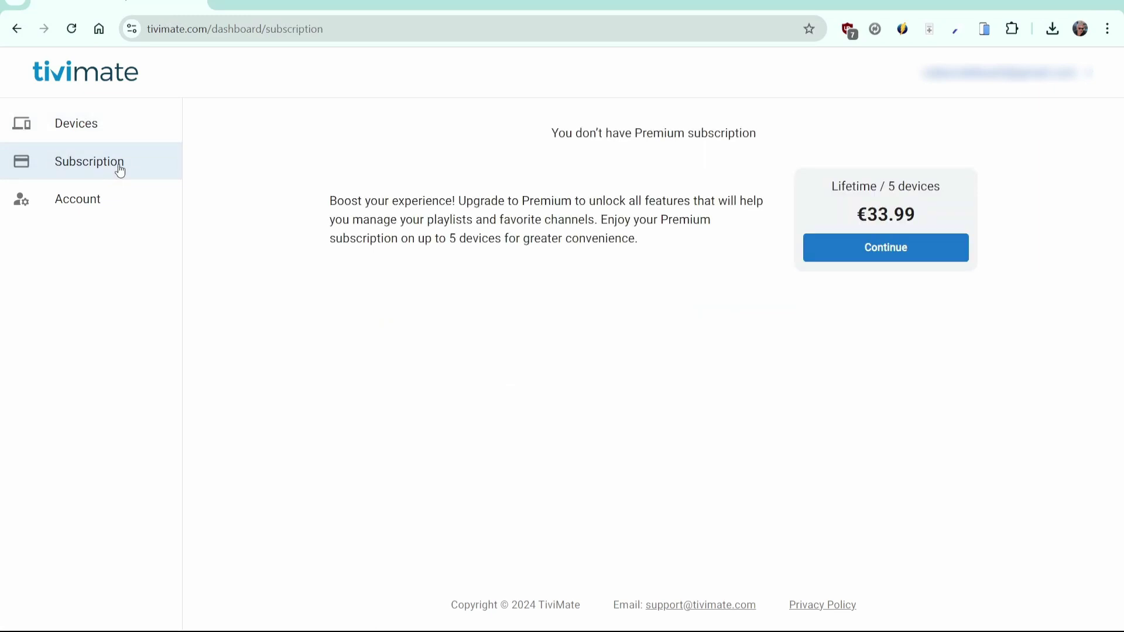
left_click(882, 252)
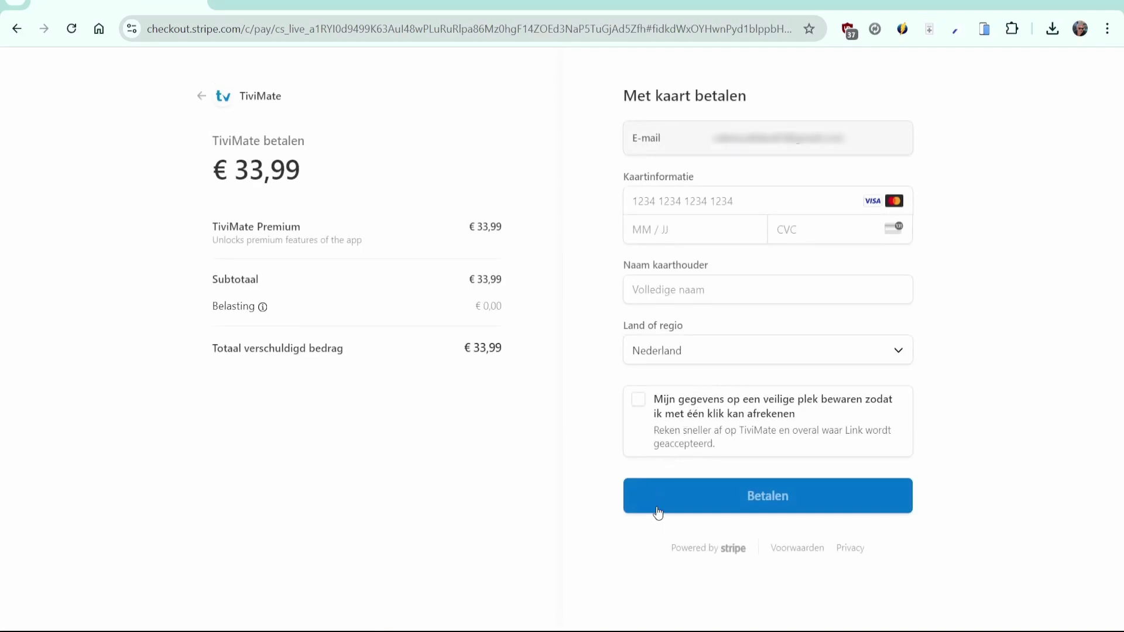
- Pay €33,99 with the saved card, confirm the lifetime subscription, and view Devices
key("ctrl+shift+l")
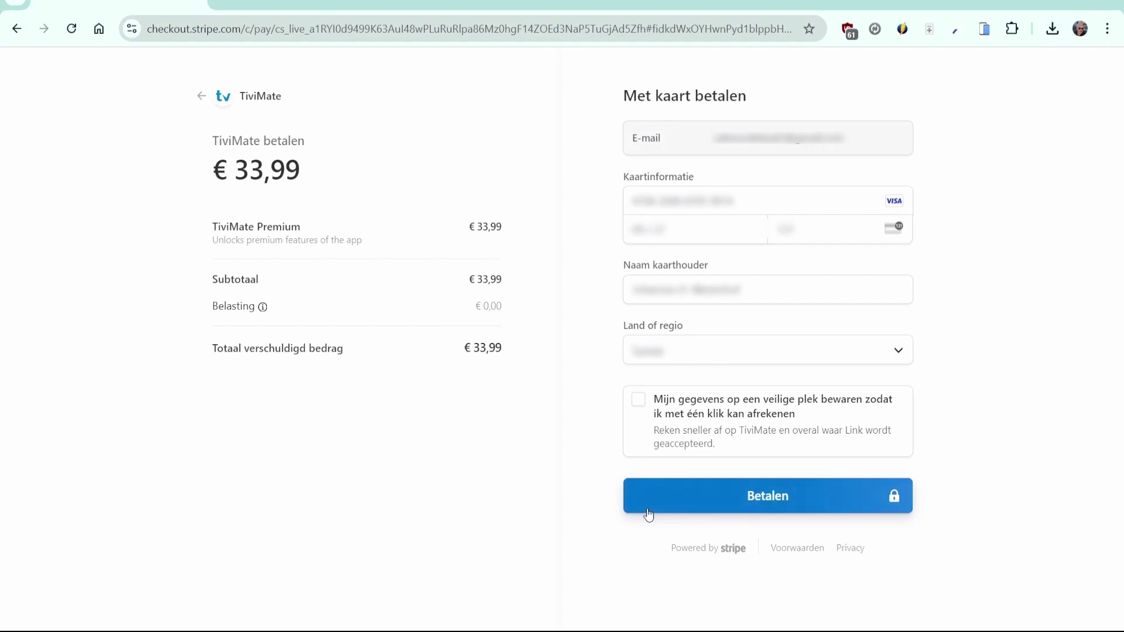
left_click(648, 509)
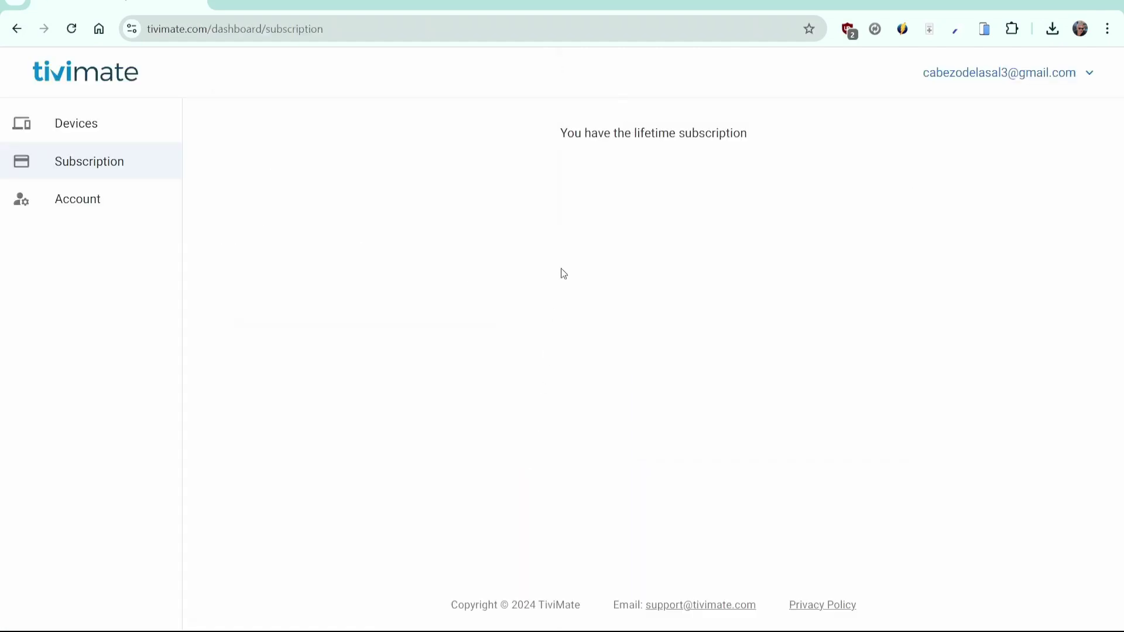
left_click_drag(564, 130, 749, 129)
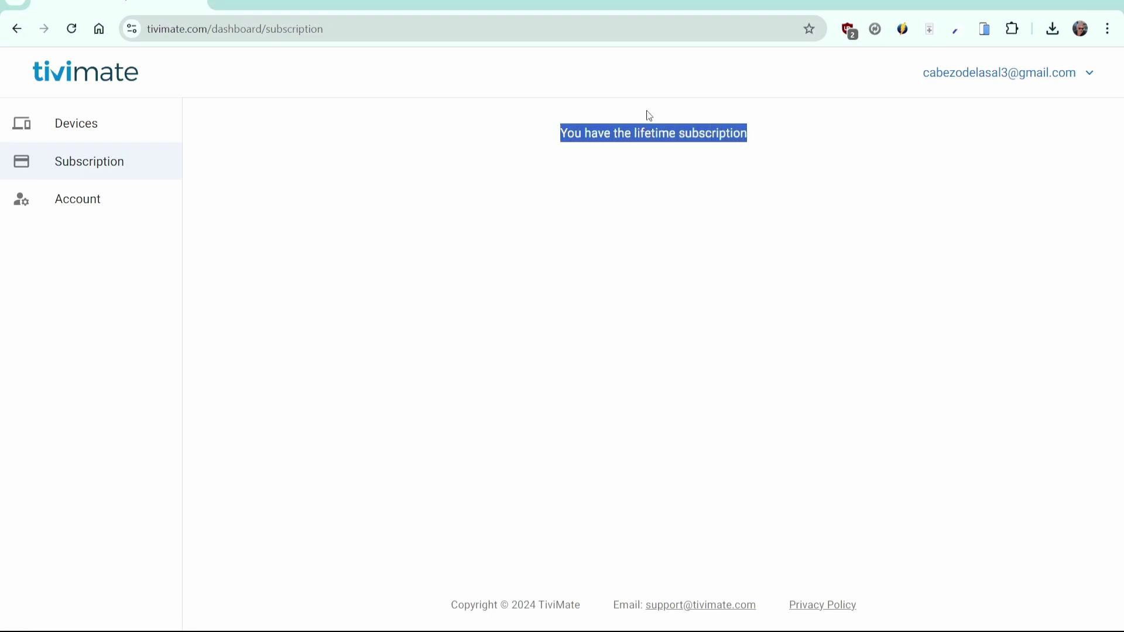
left_click(108, 141)
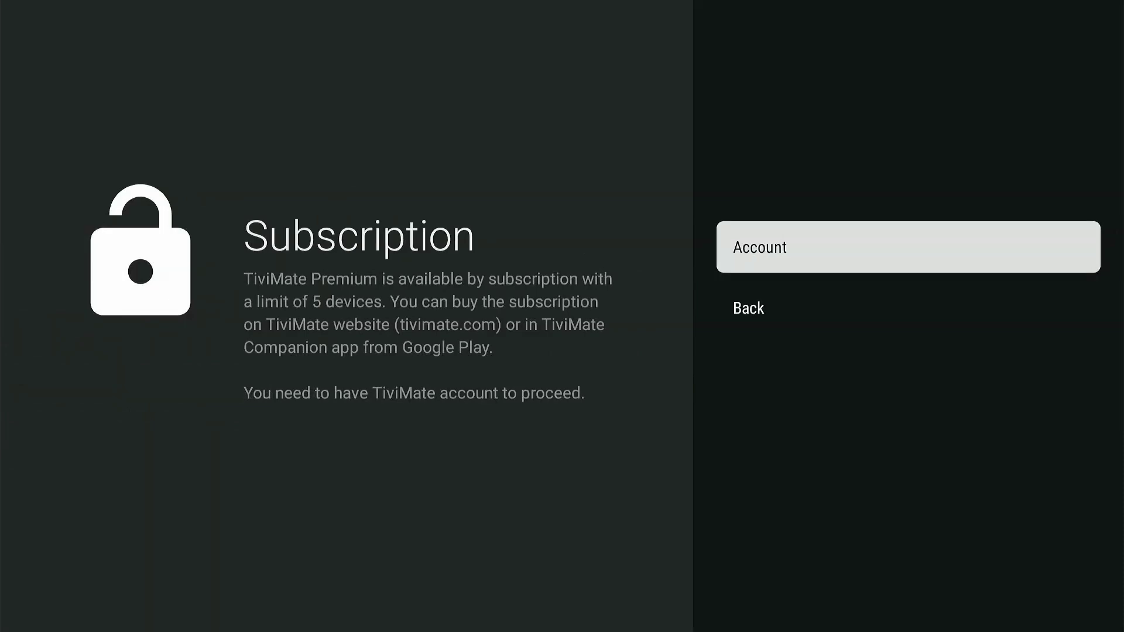
- On TiviMate's account login screen, enter the account's email address and password
key("Return")
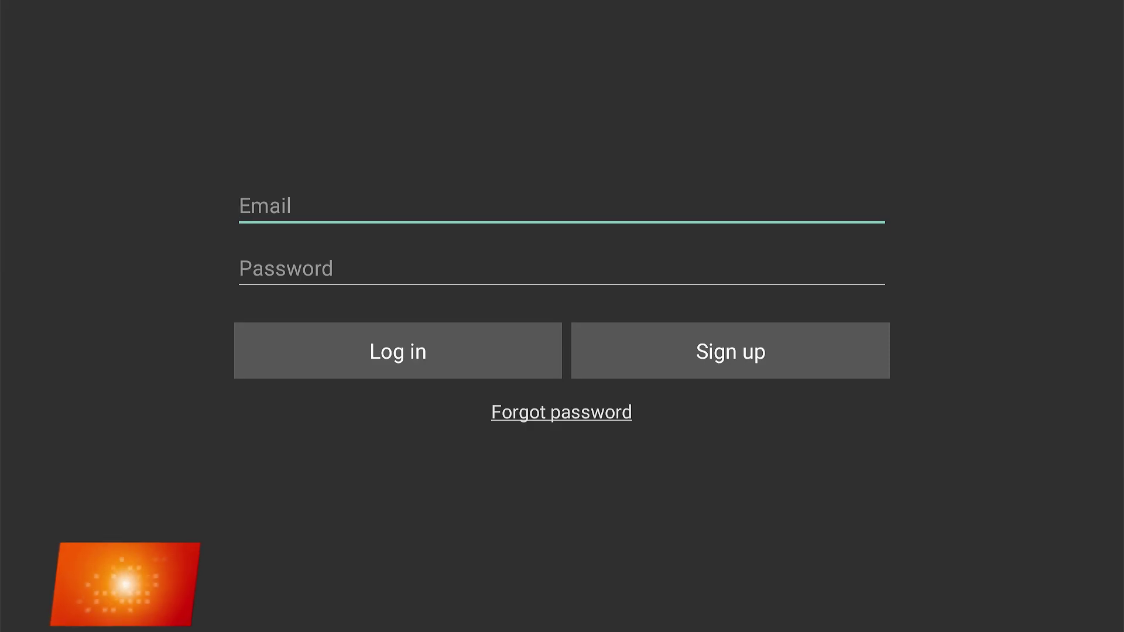
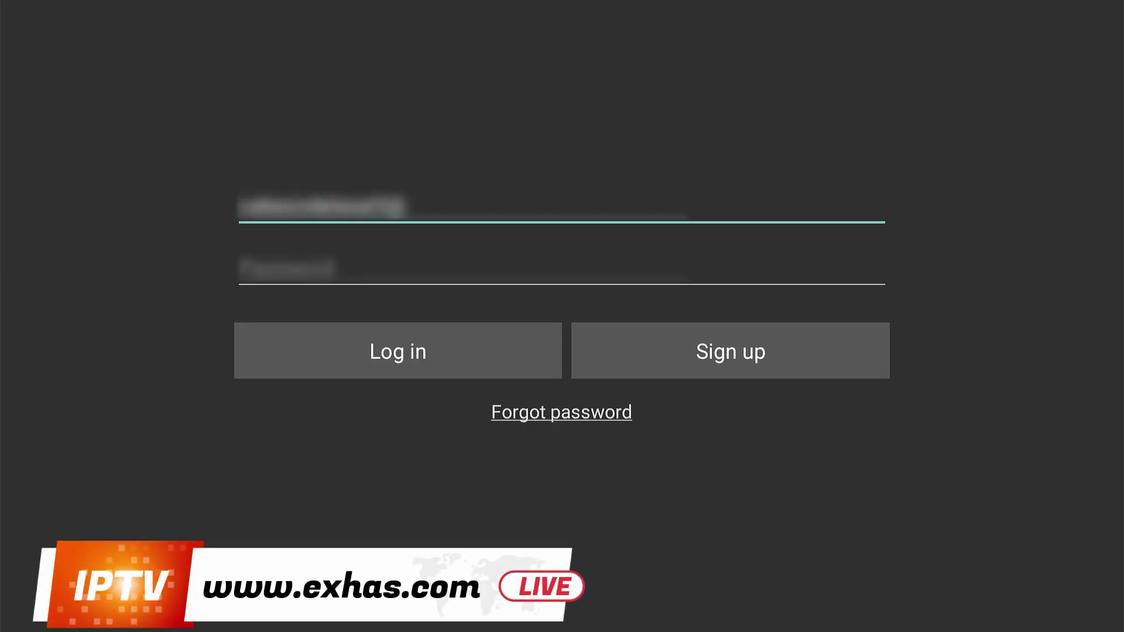
key("Tab")
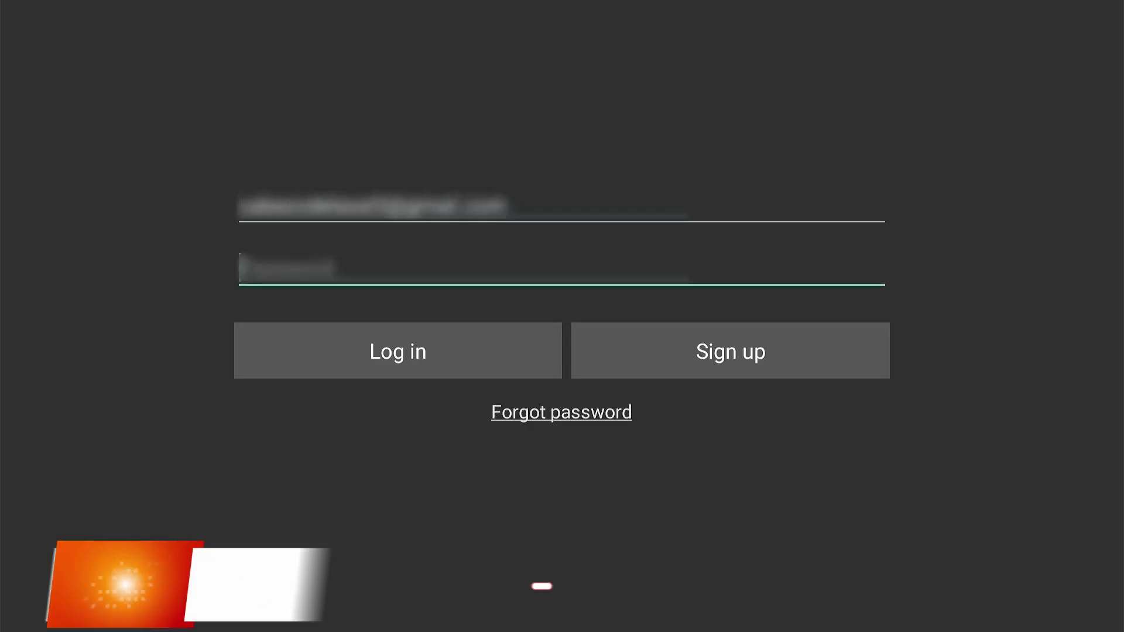
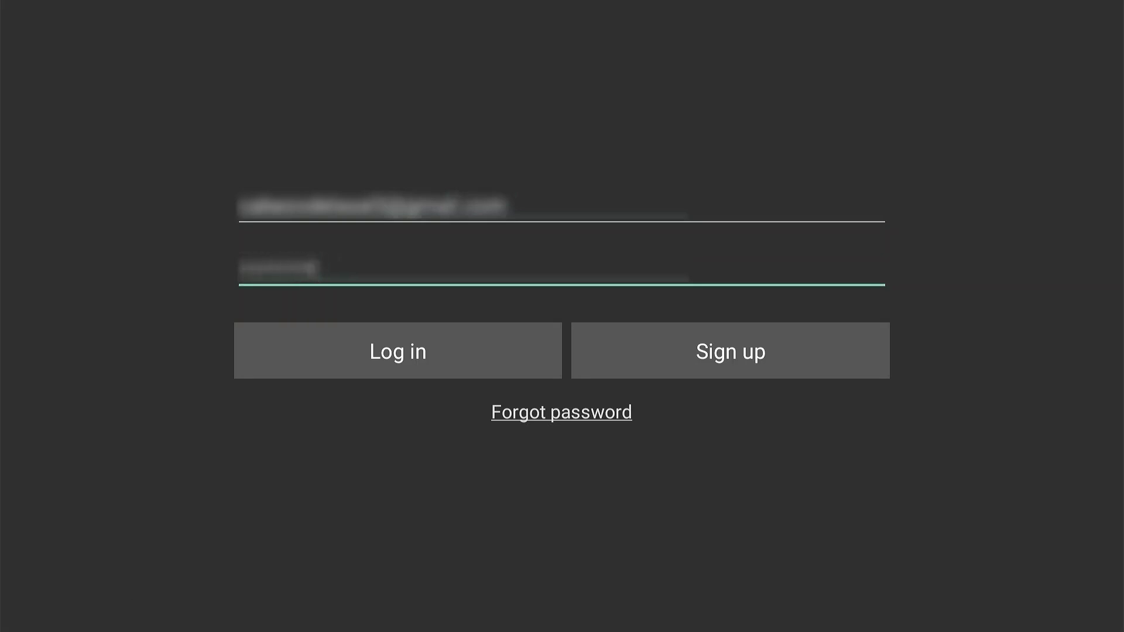
key("Tab")
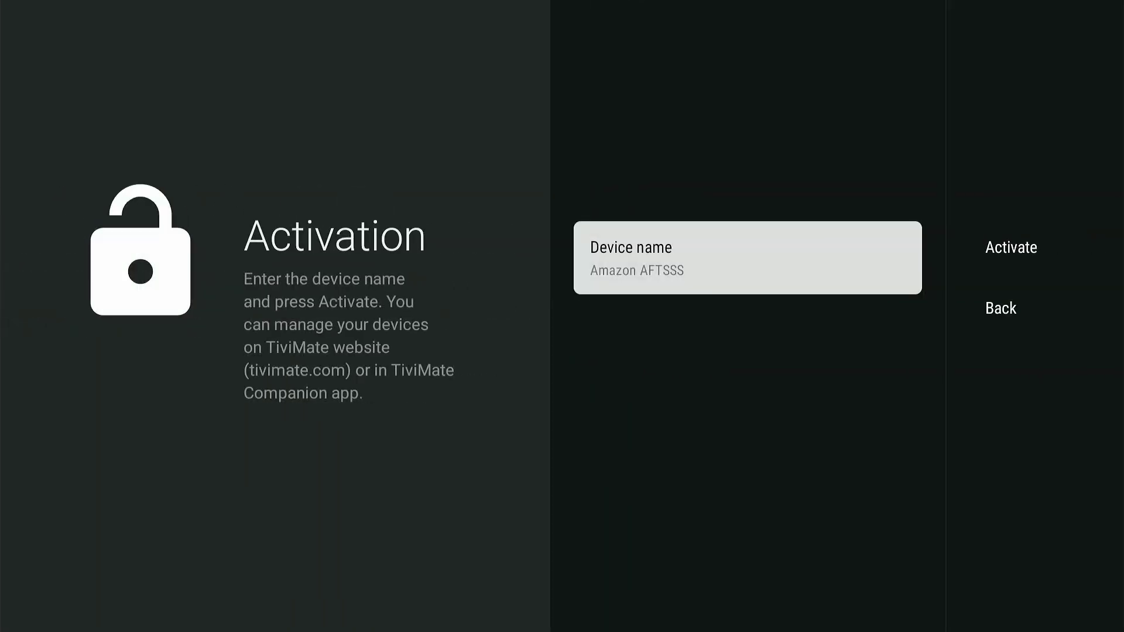
- Rename the device from Amazon AFTSSS to 'My Fire stick account' and activate Premium
key("Return")
key("BackSpace")
type("My")
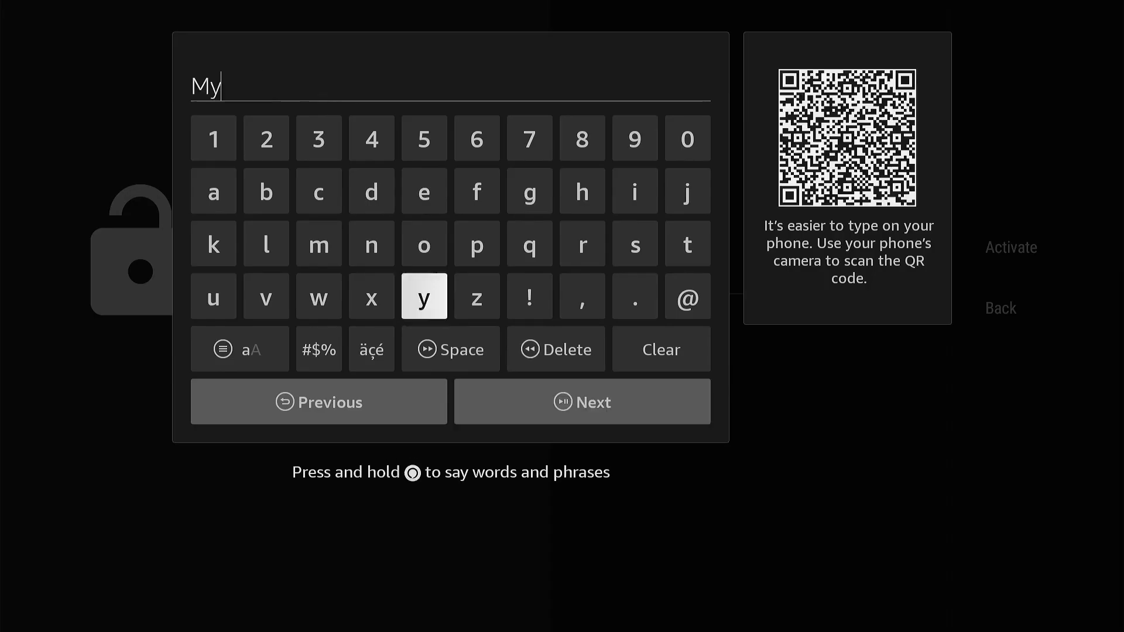
type(" Fire st")
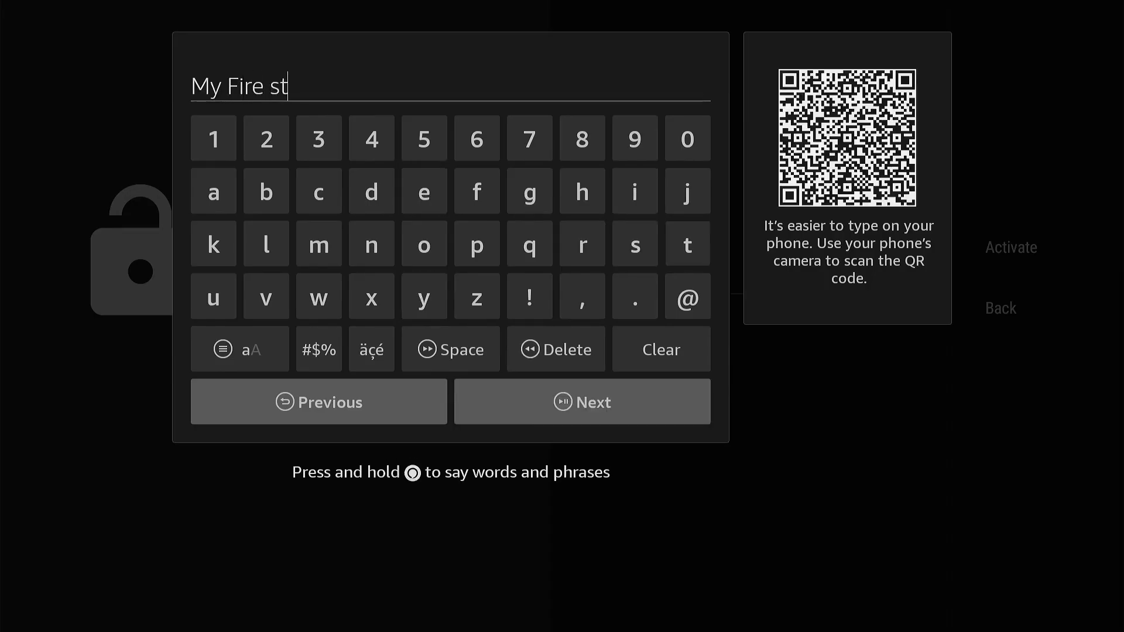
type("ick account")
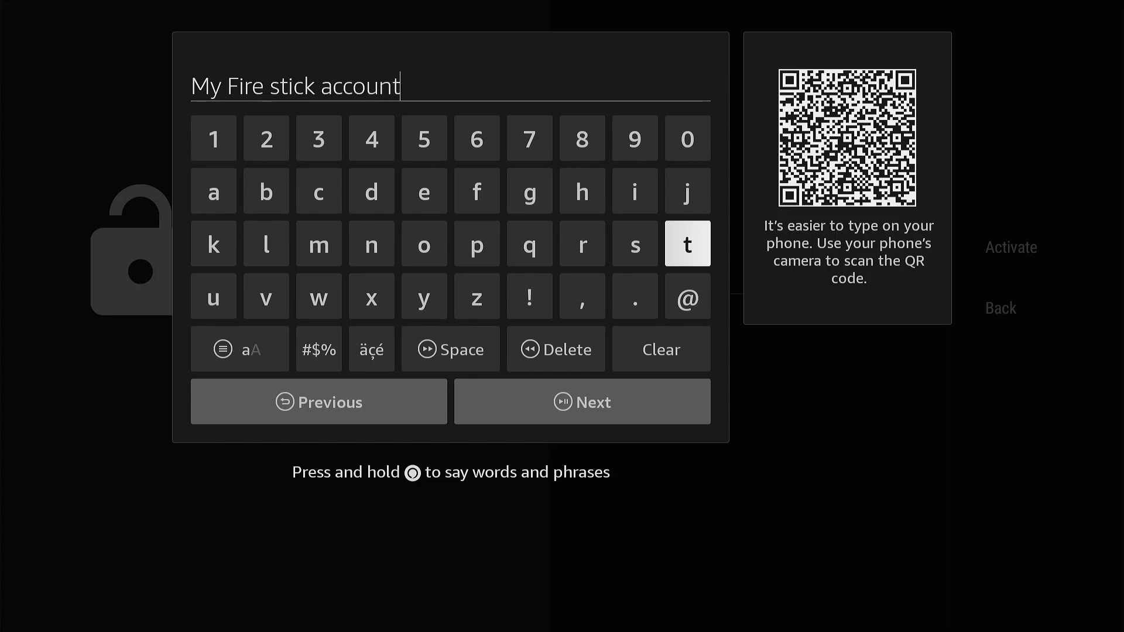
key("Down")
key("Down")
key("Down")
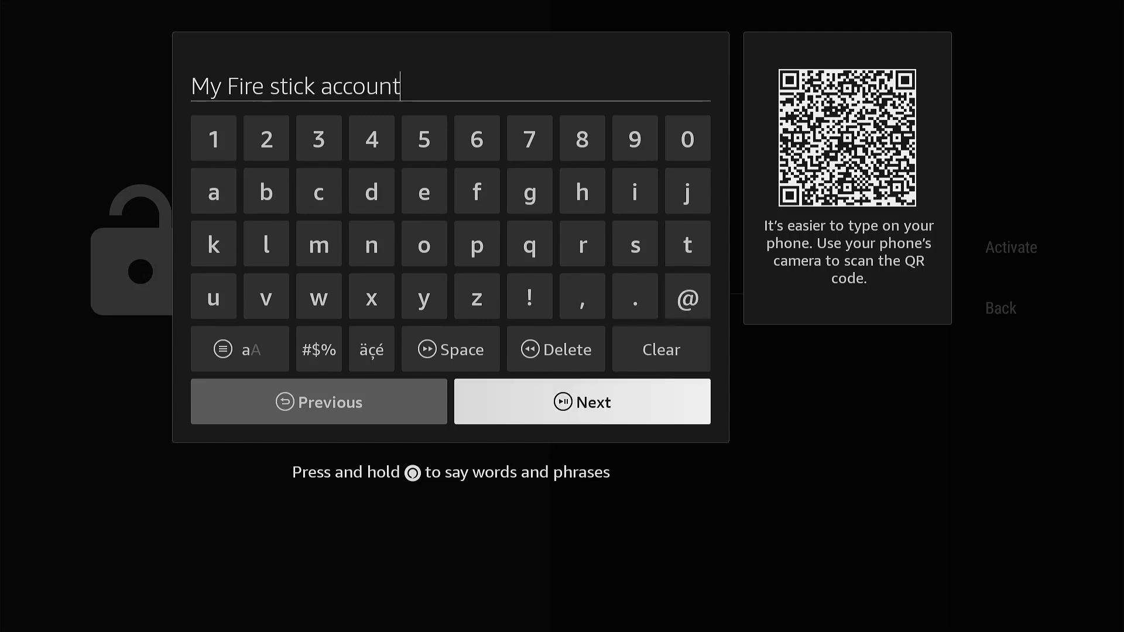
key("Return")
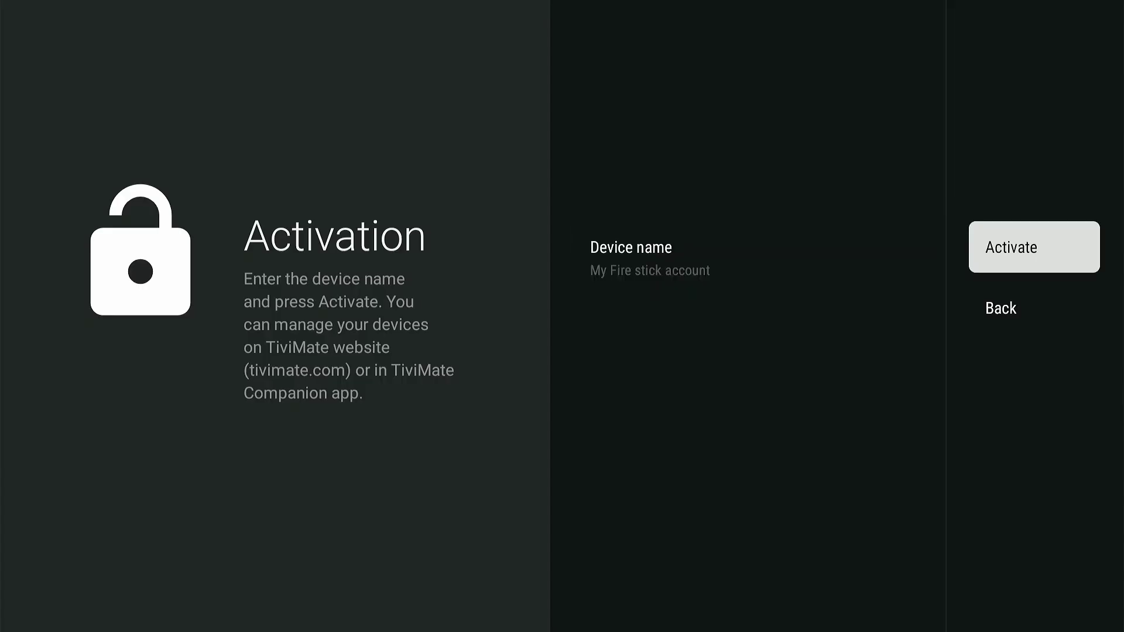
key("Return")
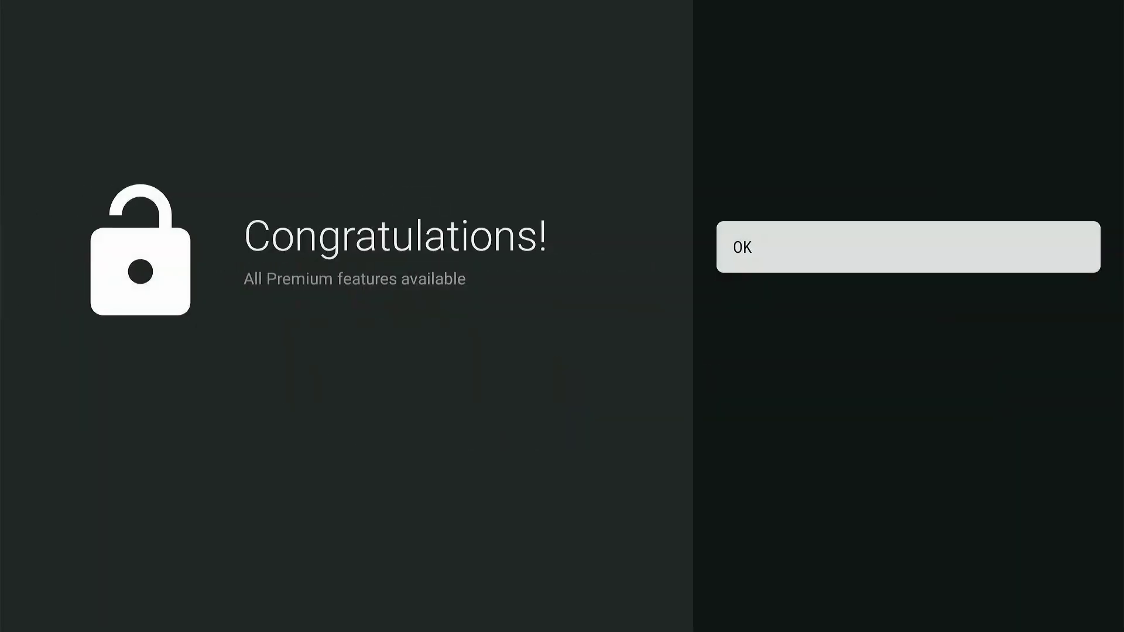
key("Return")
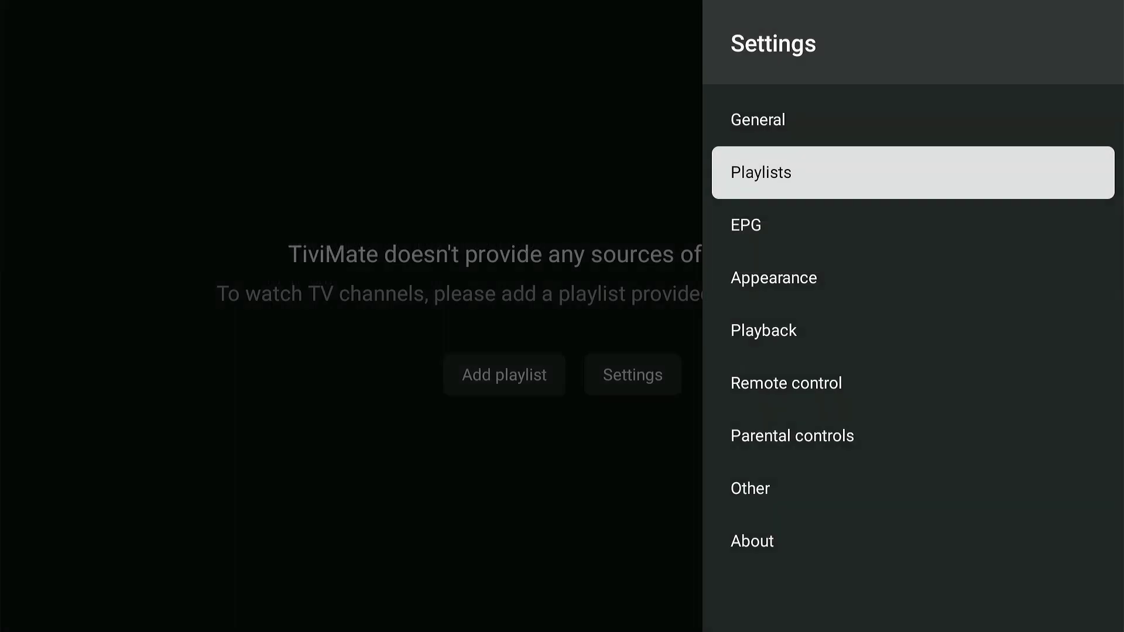